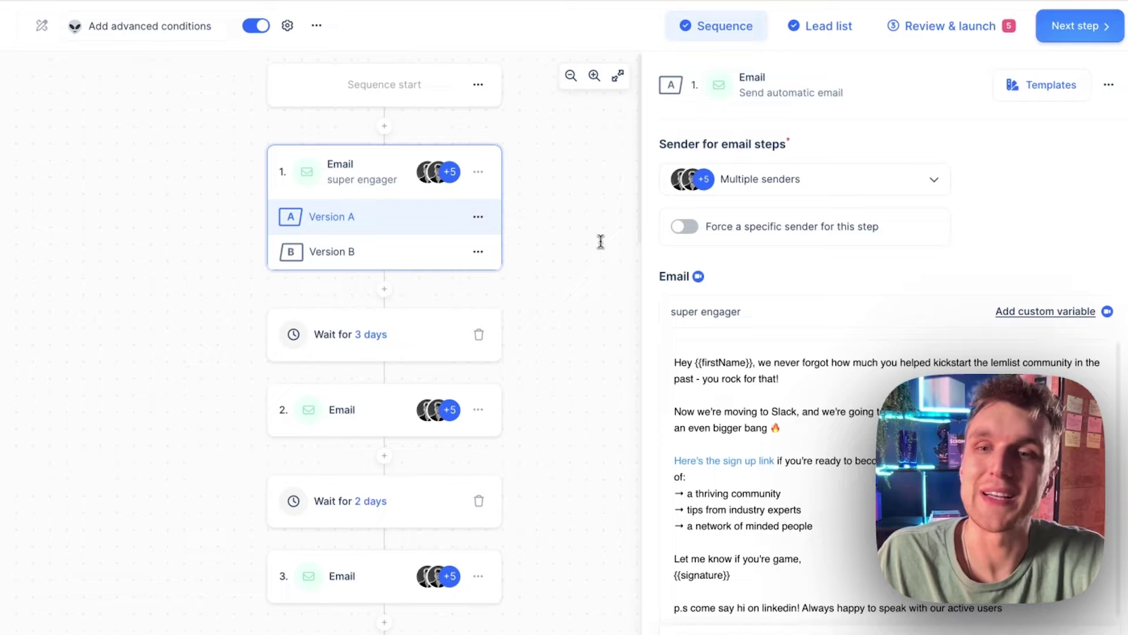
- Scroll down to step 6, Opened email within 2 days, and pan across its Yes and No branches
{"action": "scroll", "coordinate": [601, 241], "scroll_direction": "down", "scroll_amount": 12}
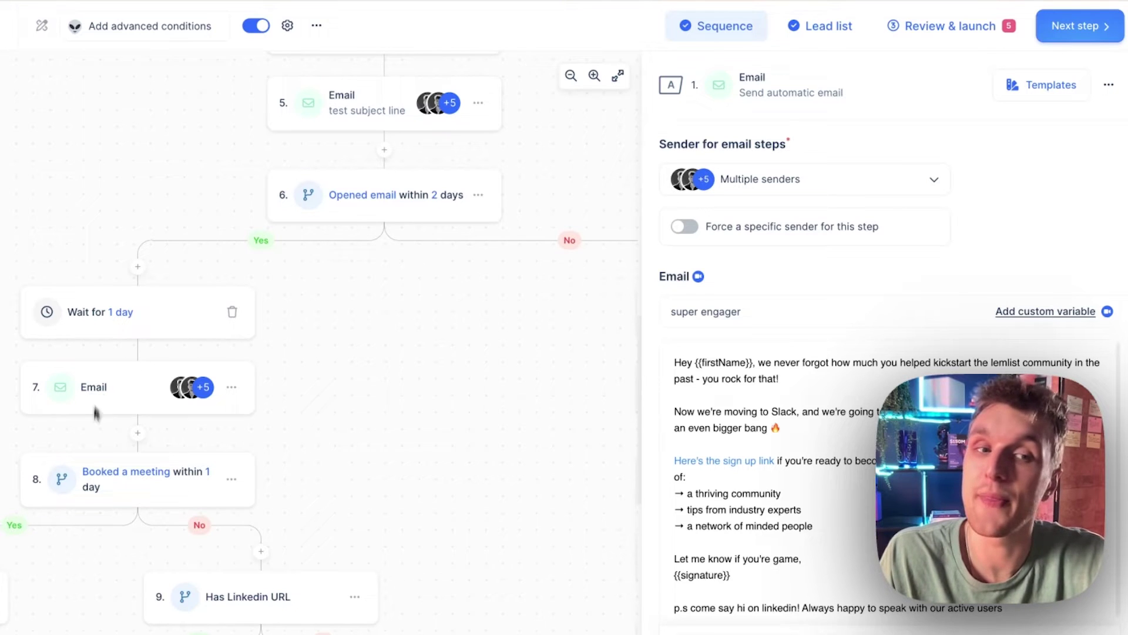
{"action": "scroll", "coordinate": [345, 290], "scroll_direction": "right", "scroll_amount": 5}
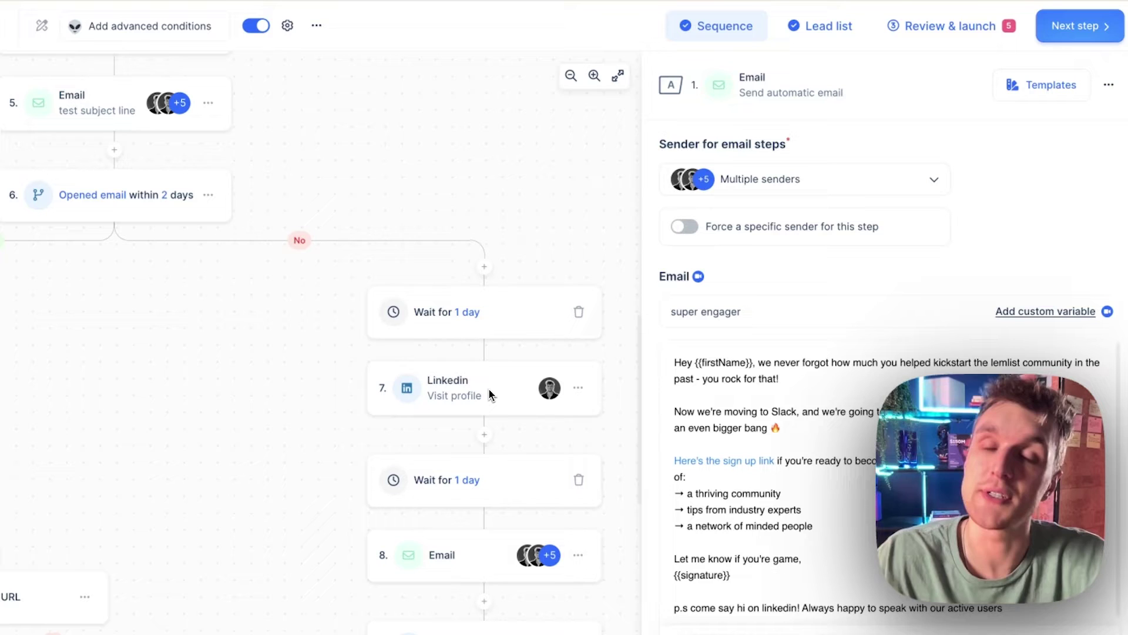
{"action": "scroll", "coordinate": [489, 389], "scroll_direction": "left", "scroll_amount": 3}
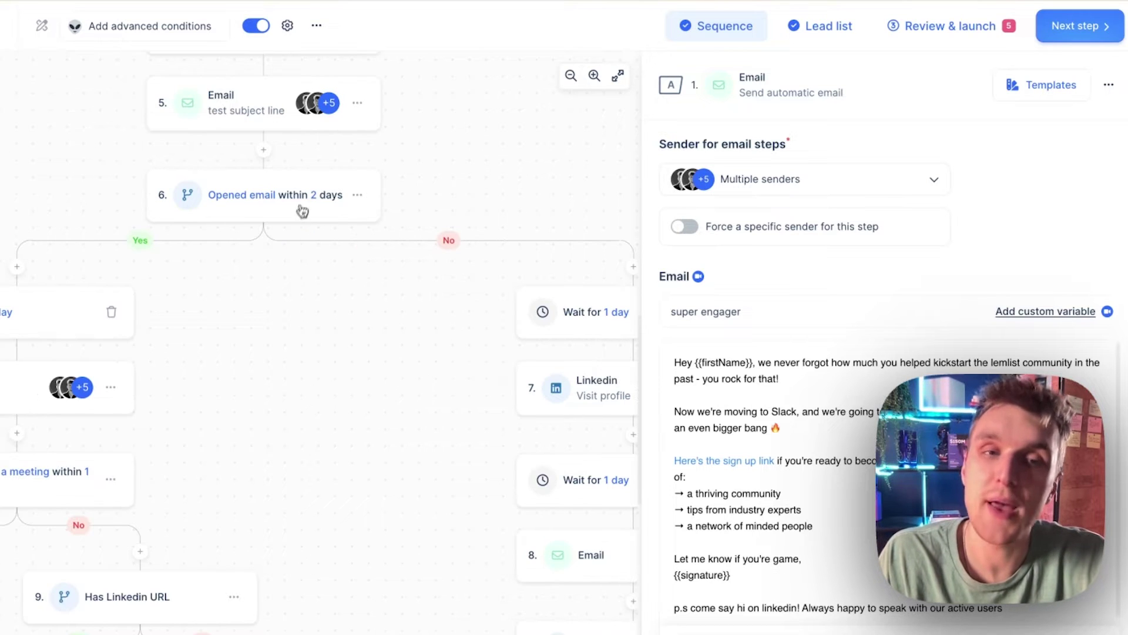
- Open step 6's Opened email condition and list the lead actions it can check
{"action": "left_click", "coordinate": [263, 197]}
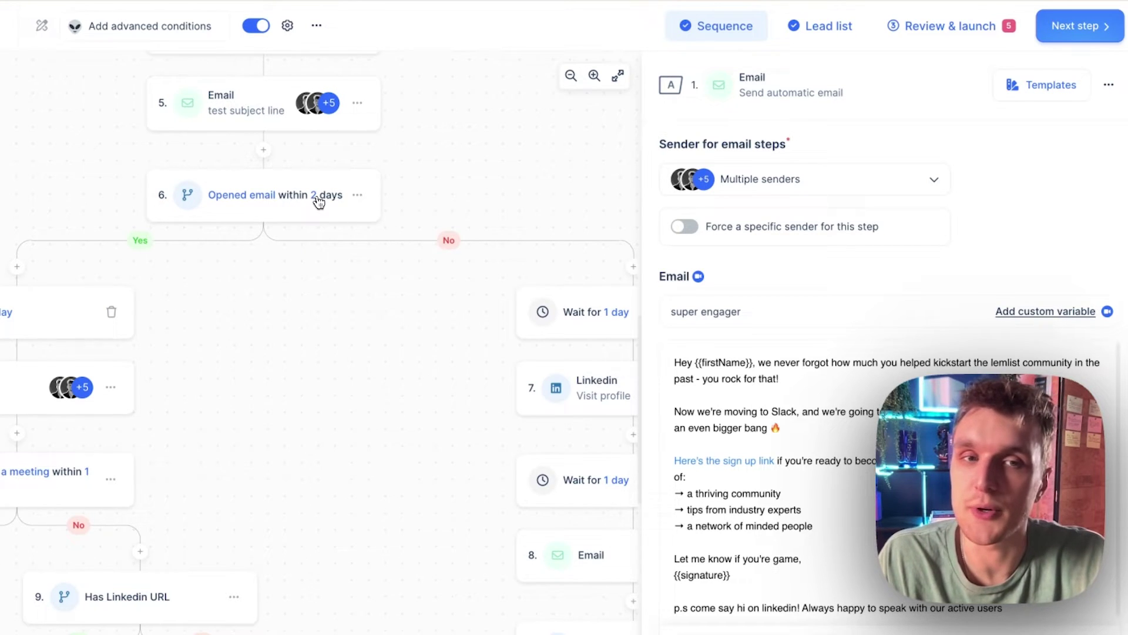
{"action": "left_click", "coordinate": [273, 348]}
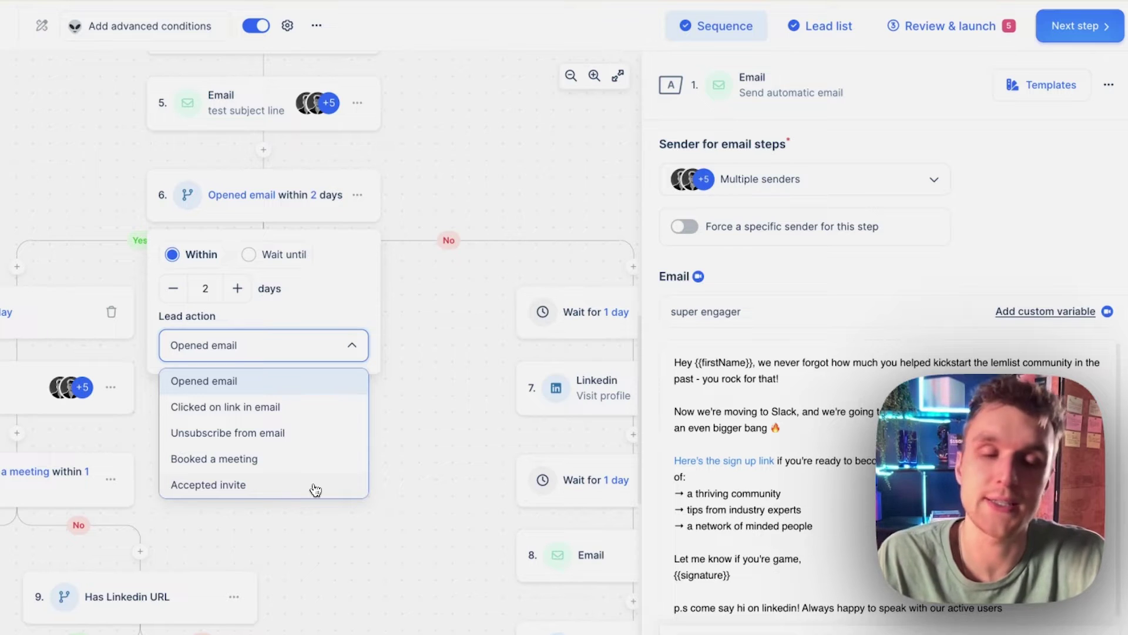
{"action": "scroll", "coordinate": [315, 489], "scroll_direction": "down", "scroll_amount": 1}
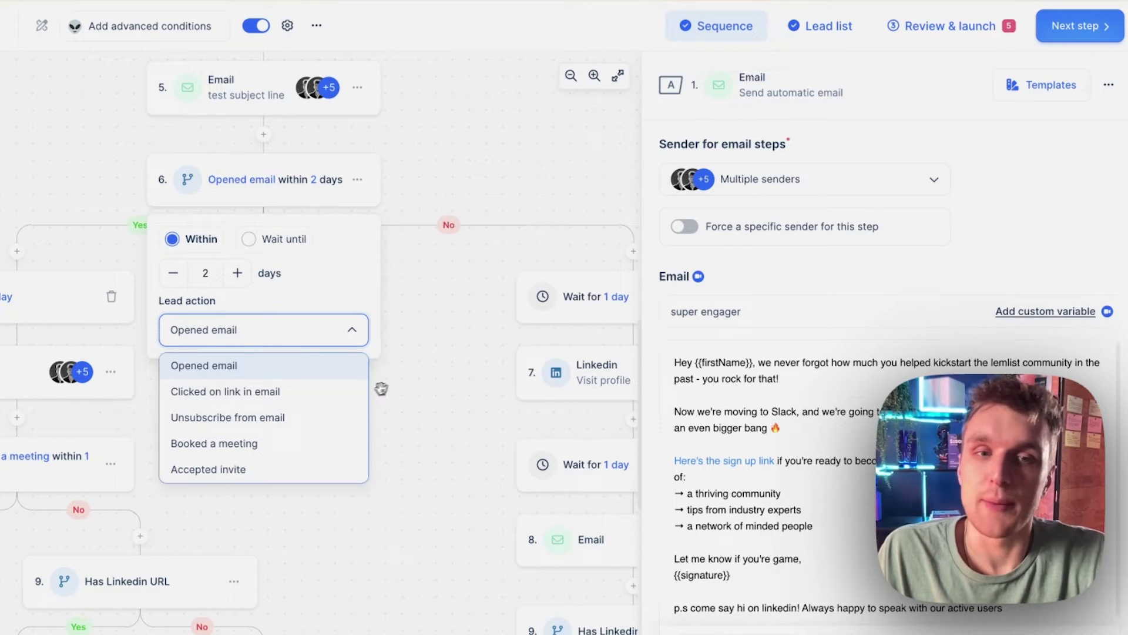
- Close the lead action list and show email step 2's personalized video with the Watch Video link
{"action": "left_click", "coordinate": [424, 352]}
{"action": "scroll", "coordinate": [428, 322], "scroll_direction": "up", "scroll_amount": 10}
{"action": "scroll", "coordinate": [429, 322], "scroll_direction": "up", "scroll_amount": 5}
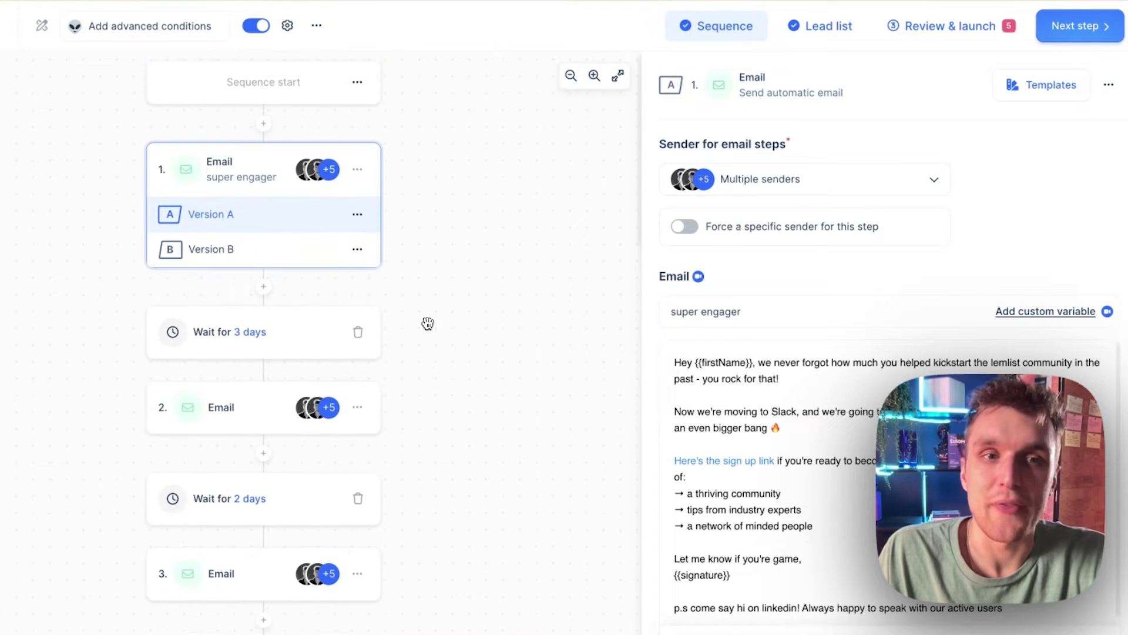
{"action": "scroll", "coordinate": [429, 323], "scroll_direction": "down", "scroll_amount": 2}
{"action": "left_click", "coordinate": [259, 286]}
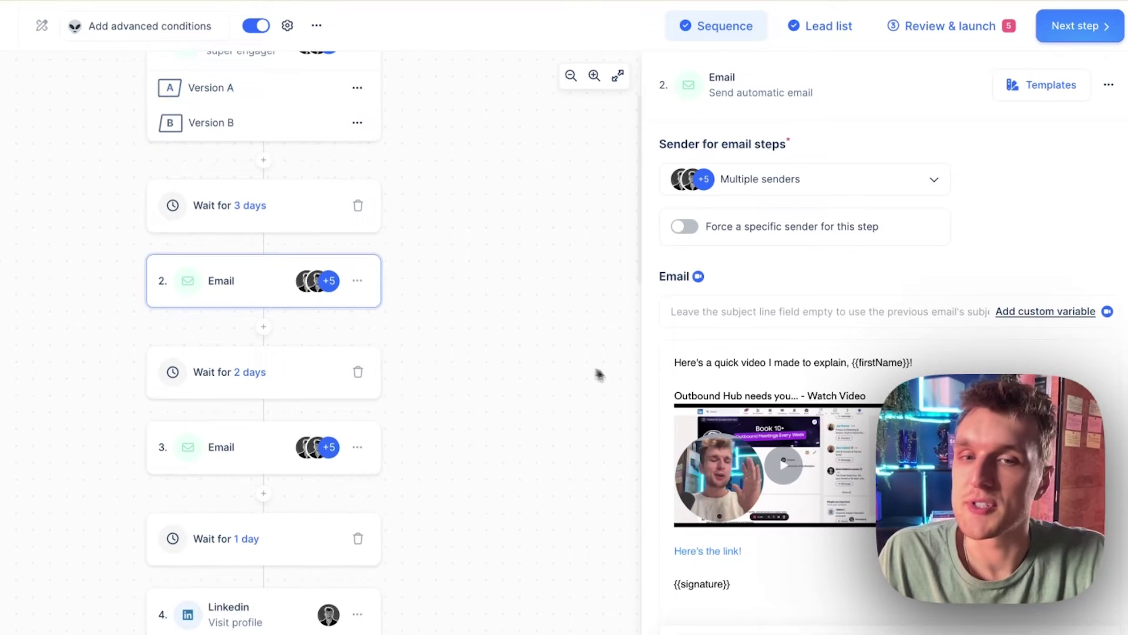
{"action": "scroll", "coordinate": [625, 380], "scroll_direction": "down", "scroll_amount": 3}
{"action": "scroll", "coordinate": [764, 382], "scroll_direction": "down", "scroll_amount": 1}
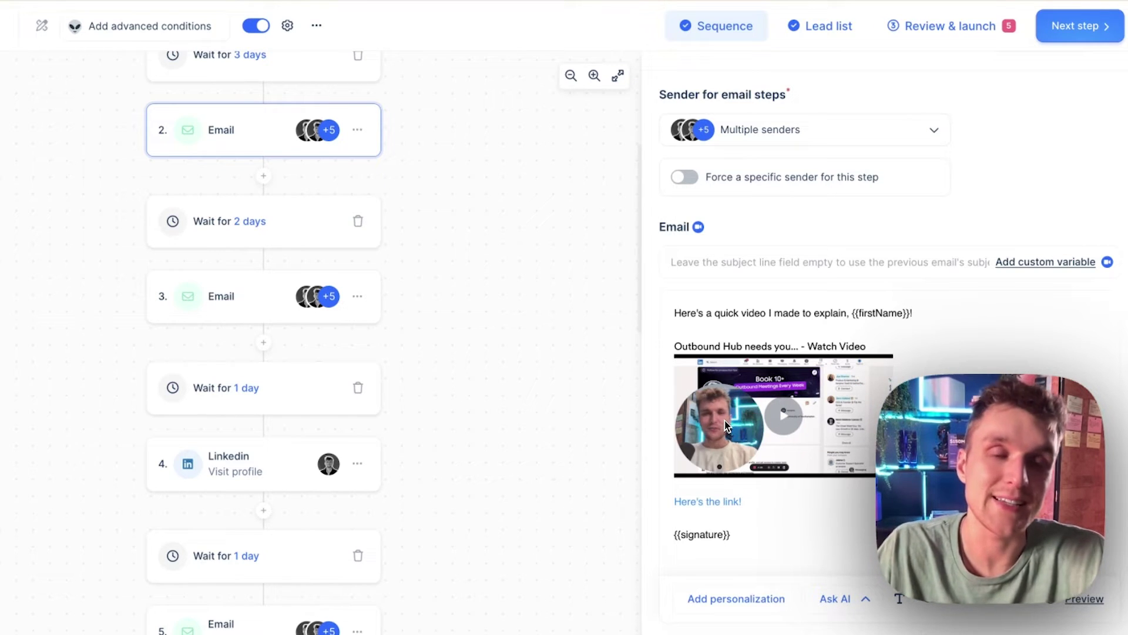
- Insert a Has Linkedin URL condition after step 10, the LinkedIn profile visit
{"action": "scroll", "coordinate": [502, 460], "scroll_direction": "down", "scroll_amount": 9}
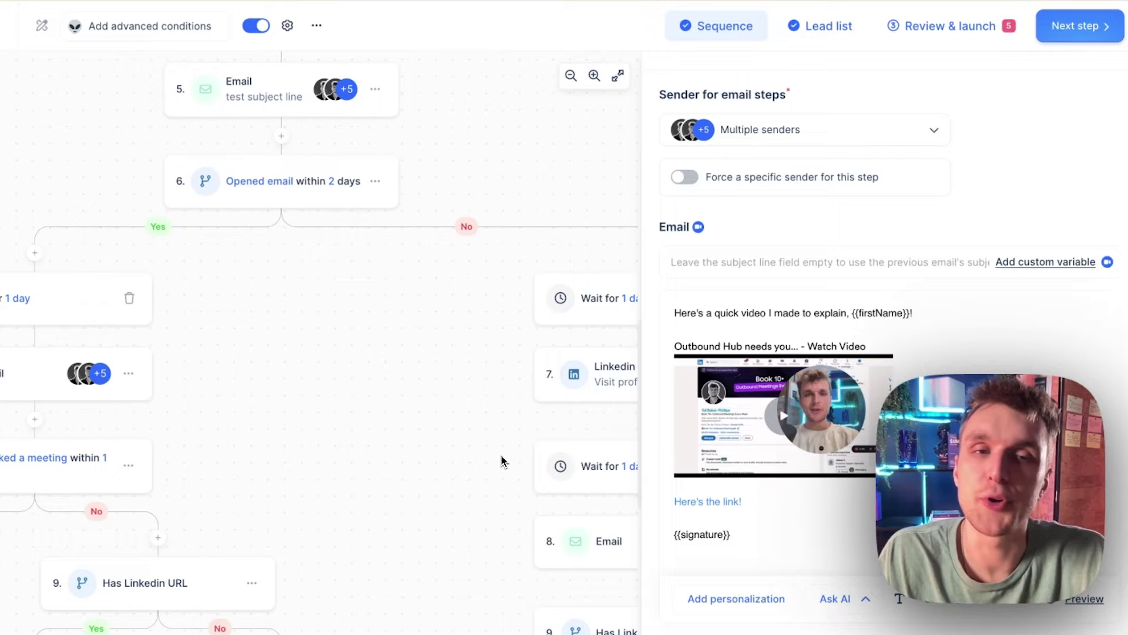
{"action": "scroll", "coordinate": [501, 460], "scroll_direction": "down", "scroll_amount": 2}
{"action": "scroll", "coordinate": [501, 459], "scroll_direction": "left", "scroll_amount": 3}
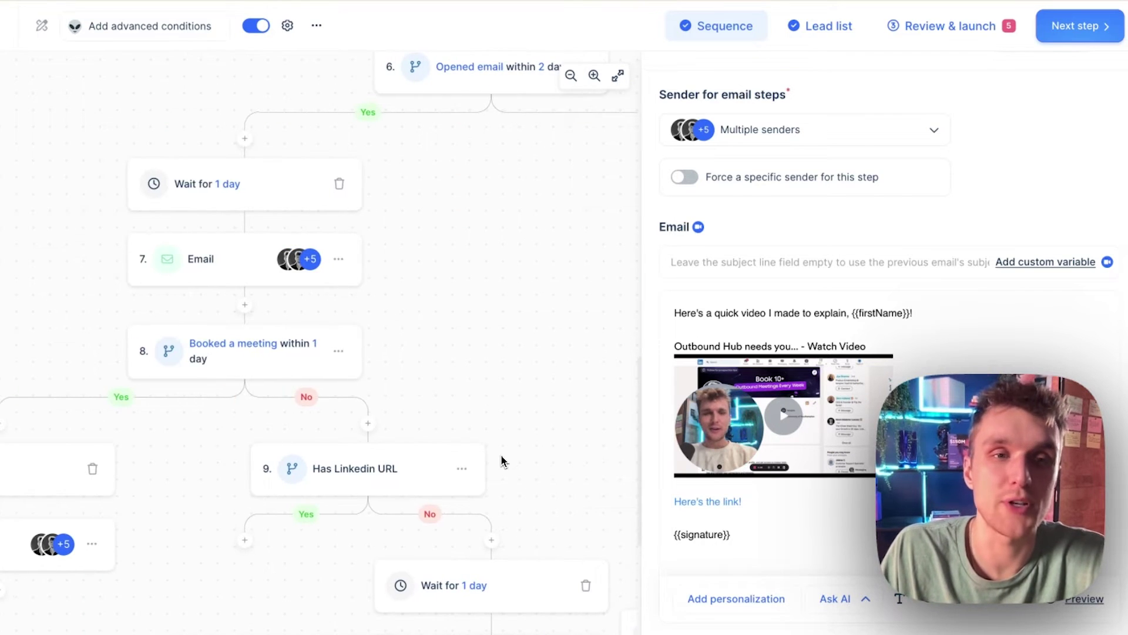
{"action": "scroll", "coordinate": [411, 348], "scroll_direction": "right", "scroll_amount": 6}
{"action": "scroll", "coordinate": [435, 364], "scroll_direction": "down", "scroll_amount": 1}
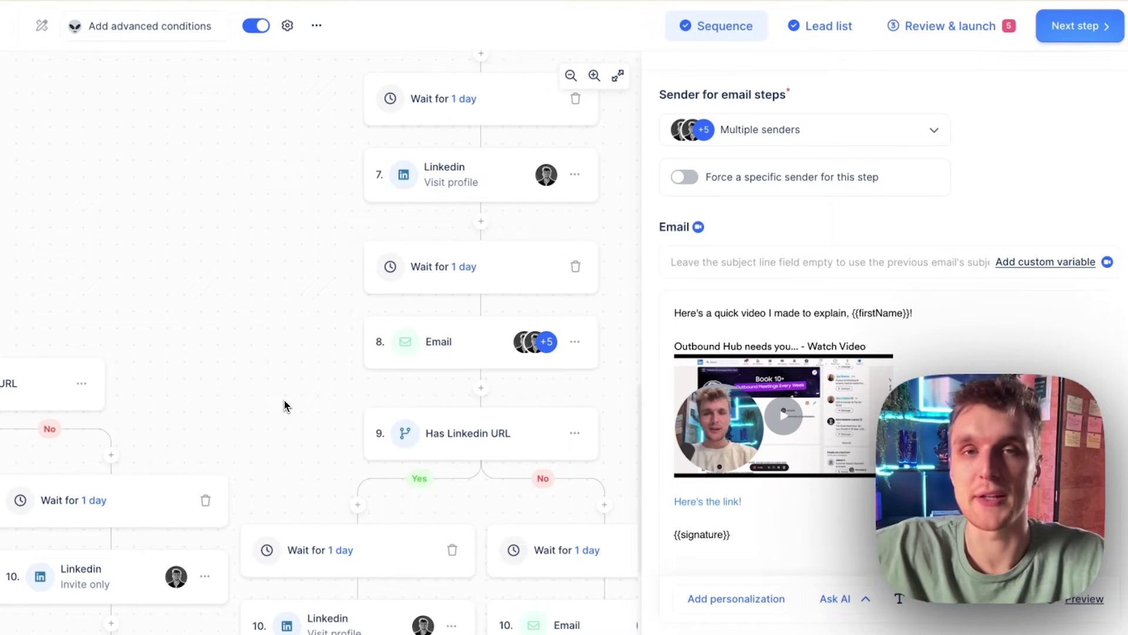
{"action": "scroll", "coordinate": [285, 406], "scroll_direction": "down", "scroll_amount": 3}
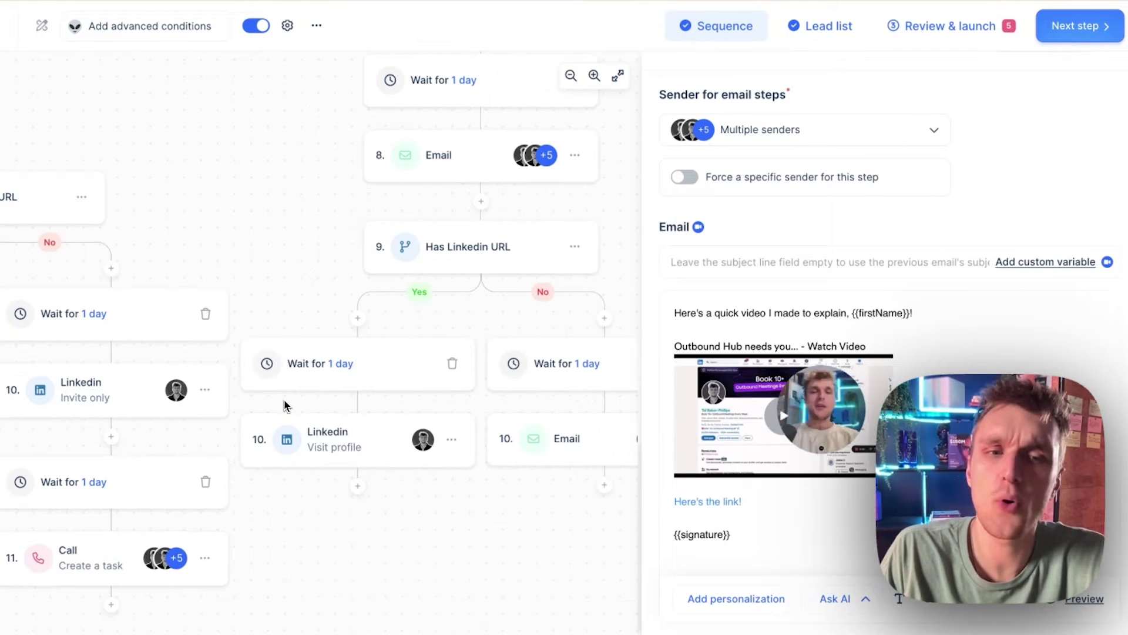
{"action": "left_click", "coordinate": [357, 486]}
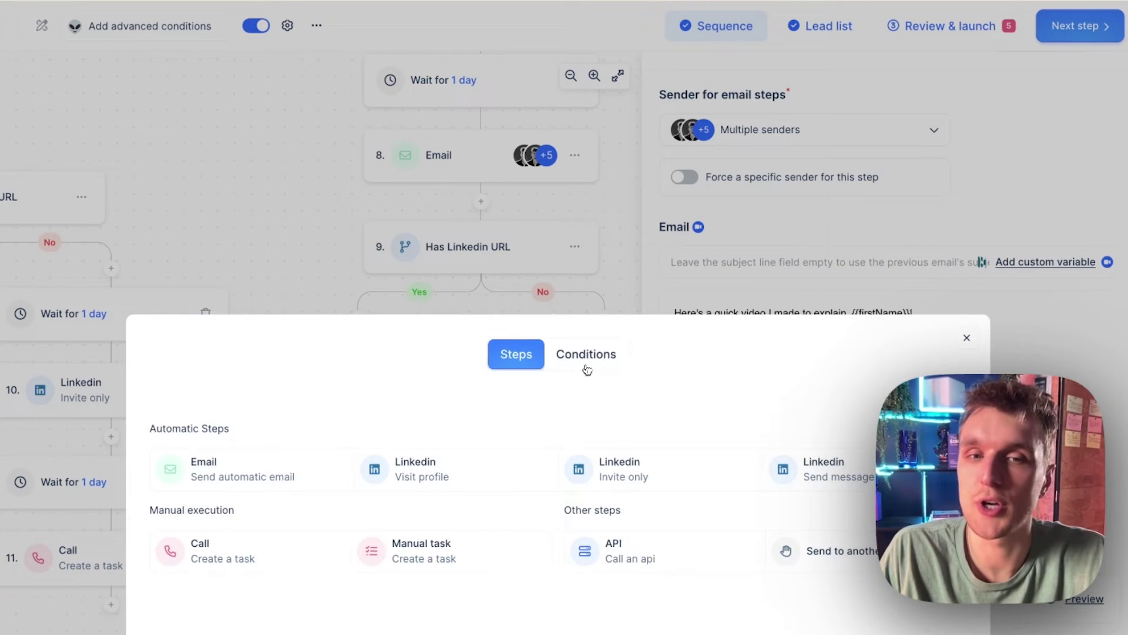
{"action": "left_click", "coordinate": [583, 361]}
{"action": "left_click", "coordinate": [520, 361]}
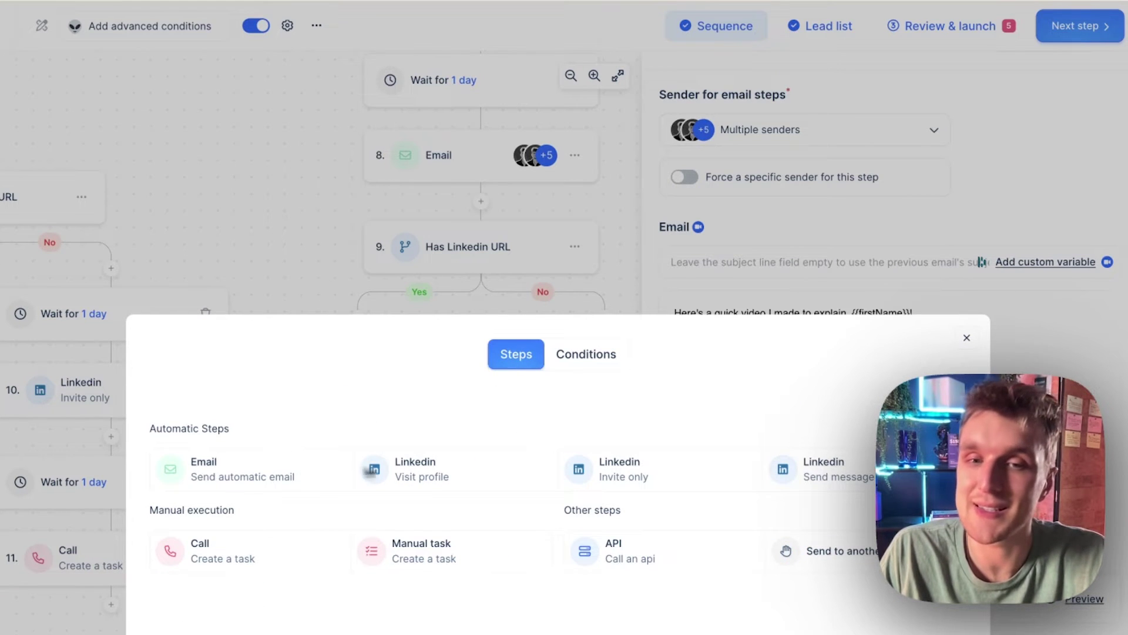
{"action": "left_click", "coordinate": [588, 357]}
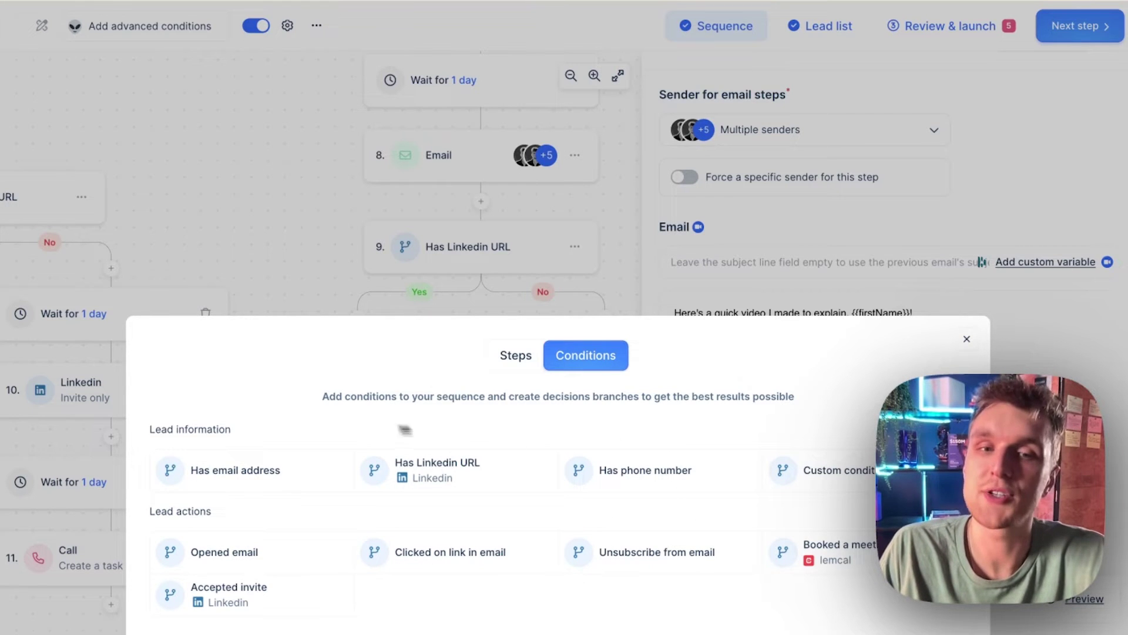
{"action": "left_click", "coordinate": [517, 362]}
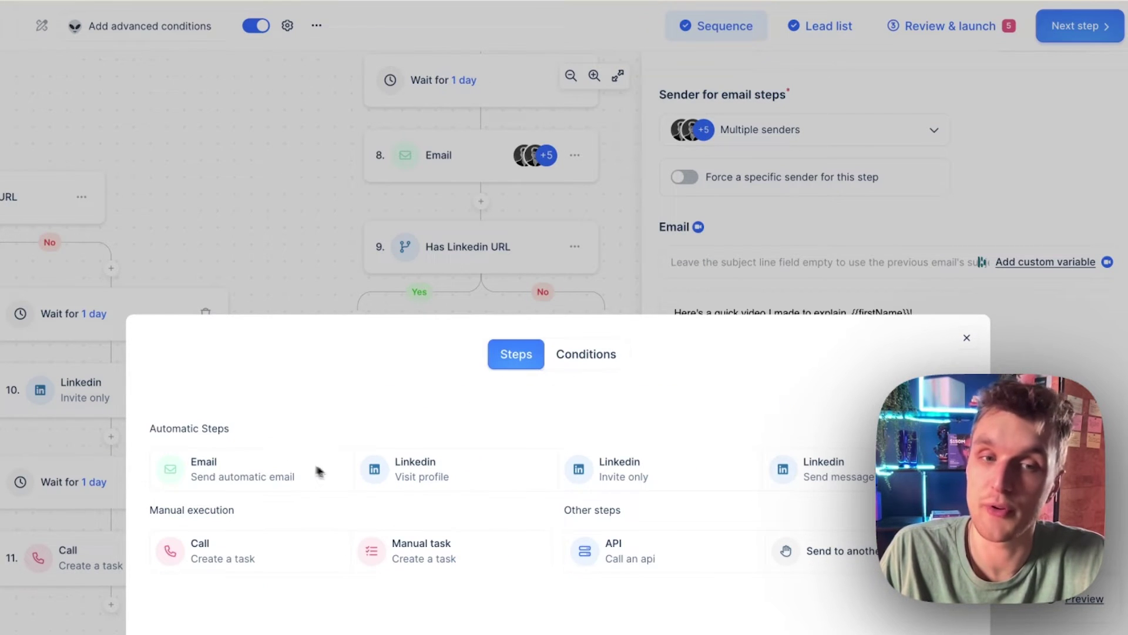
{"action": "left_click", "coordinate": [609, 361]}
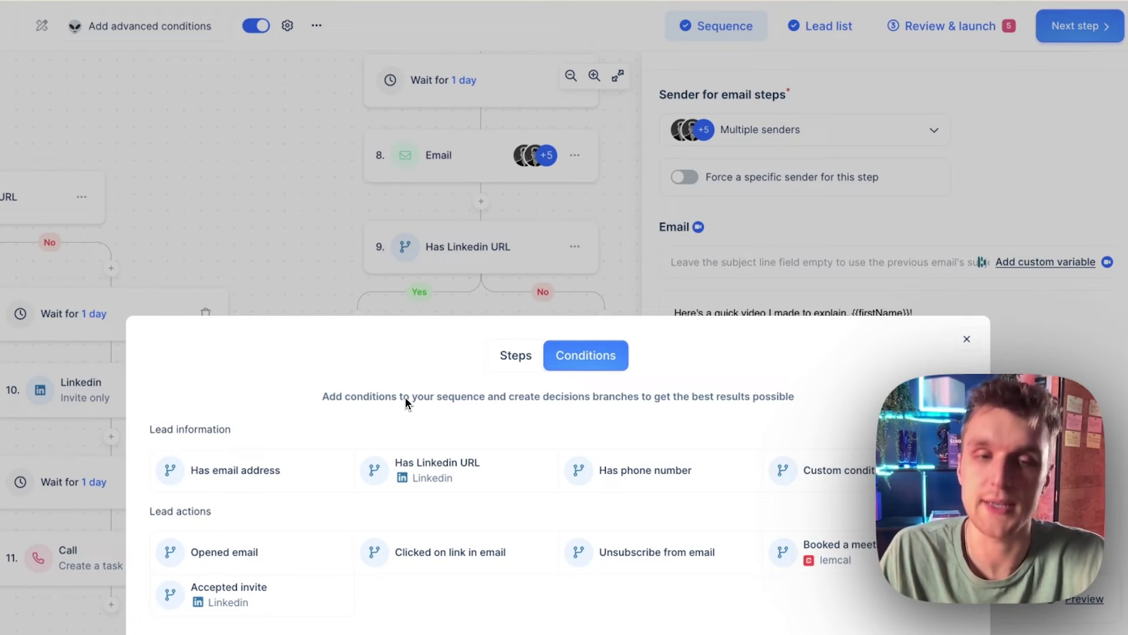
{"action": "left_click", "coordinate": [445, 474]}
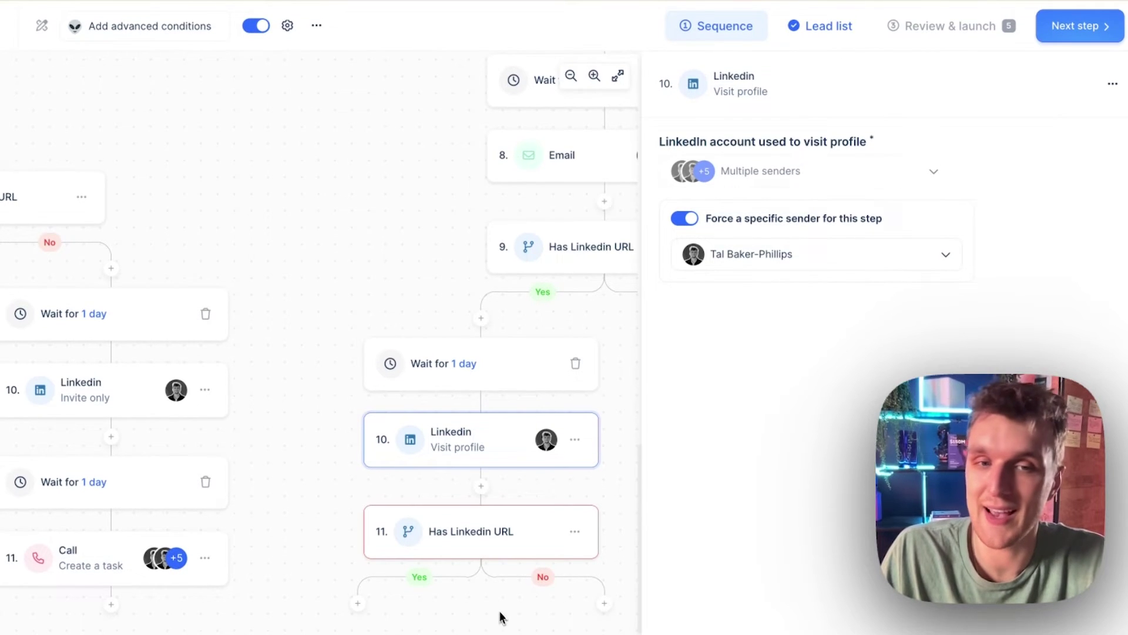
- Add Linkedin Visit profile, Linkedin Invite only and automatic Email steps to the Yes branch
{"action": "left_click", "coordinate": [359, 605]}
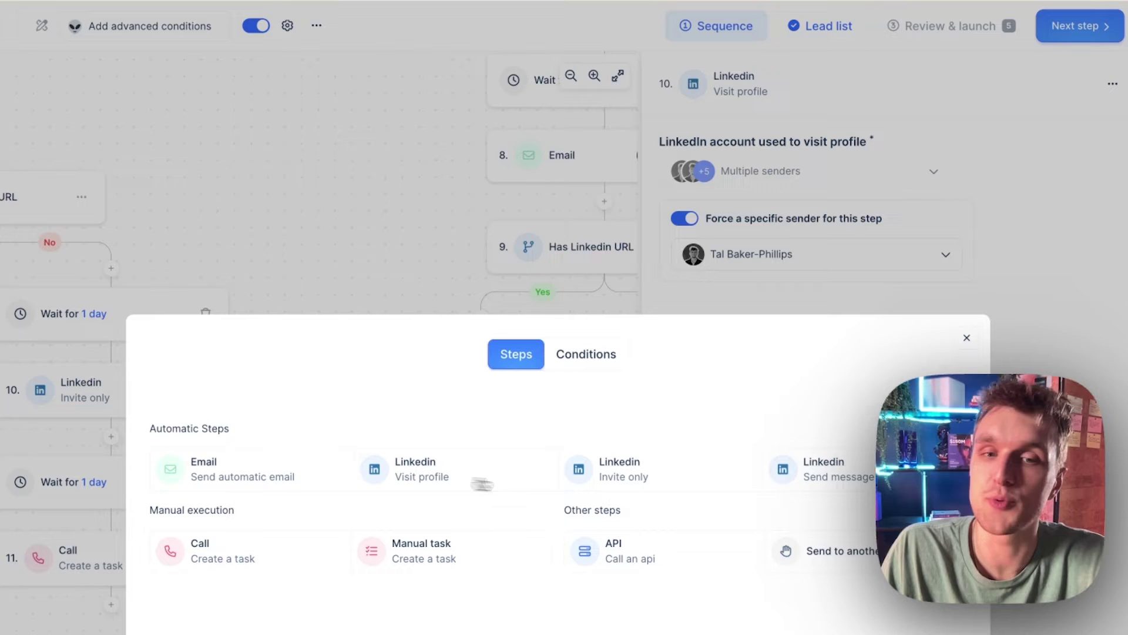
{"action": "left_click", "coordinate": [529, 476]}
{"action": "left_click", "coordinate": [365, 612]}
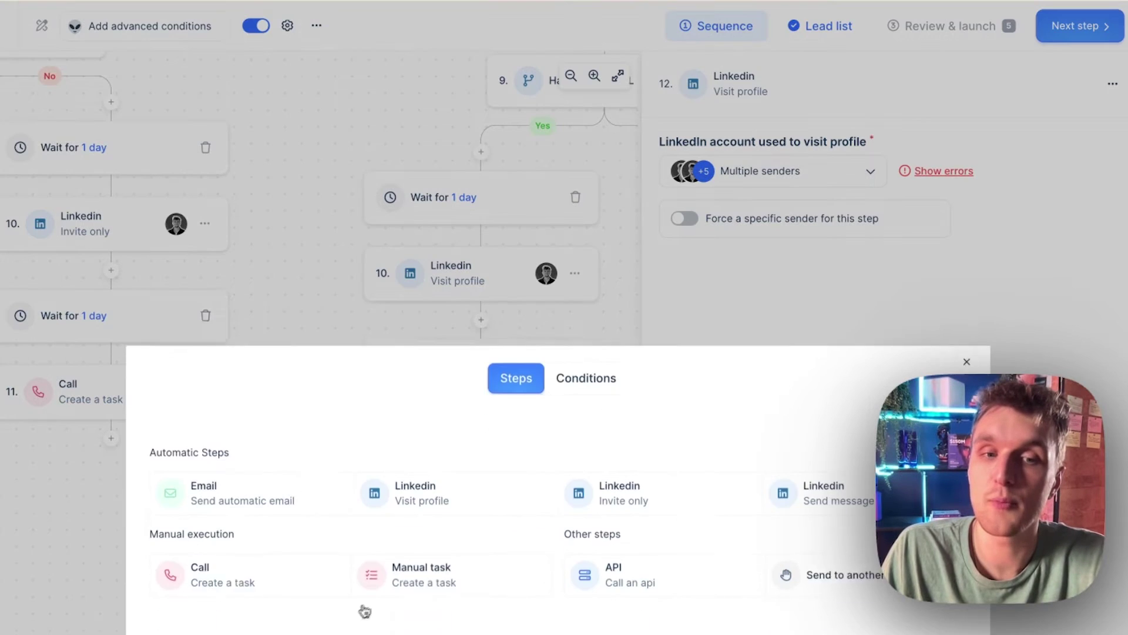
{"action": "left_click", "coordinate": [620, 471]}
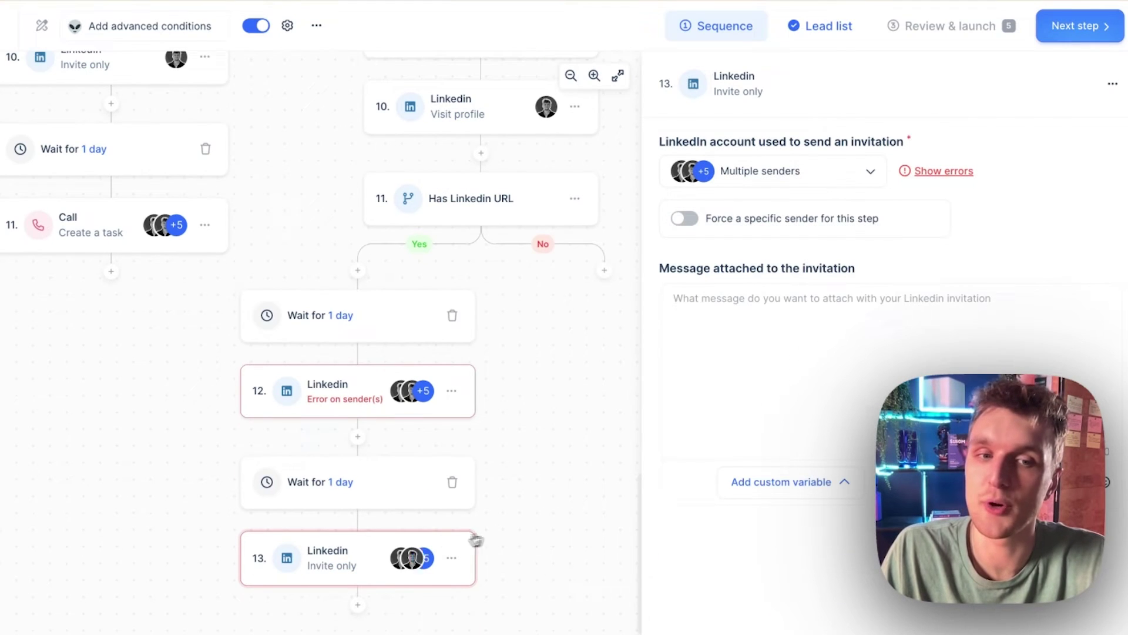
{"action": "left_click", "coordinate": [336, 483]}
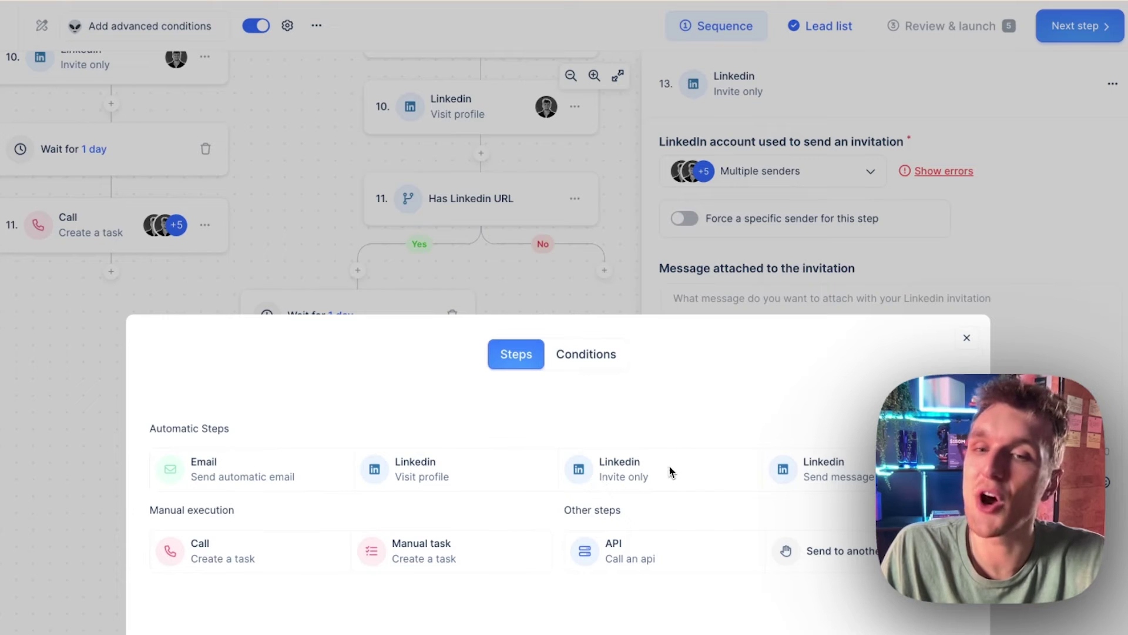
{"action": "left_click", "coordinate": [269, 469]}
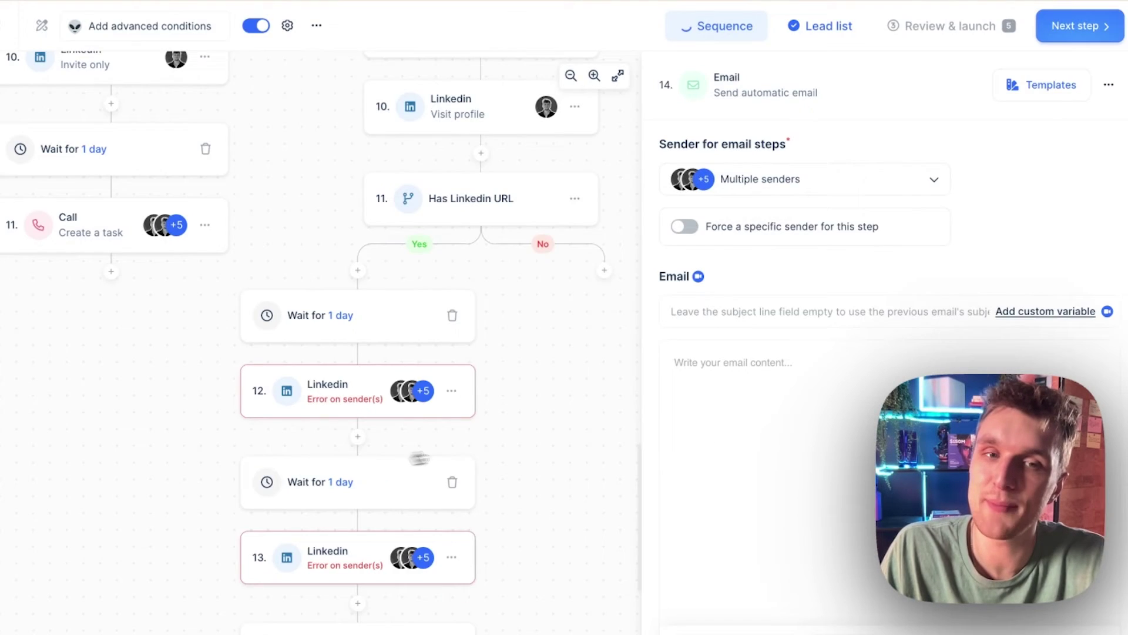
{"action": "left_click", "coordinate": [604, 270]}
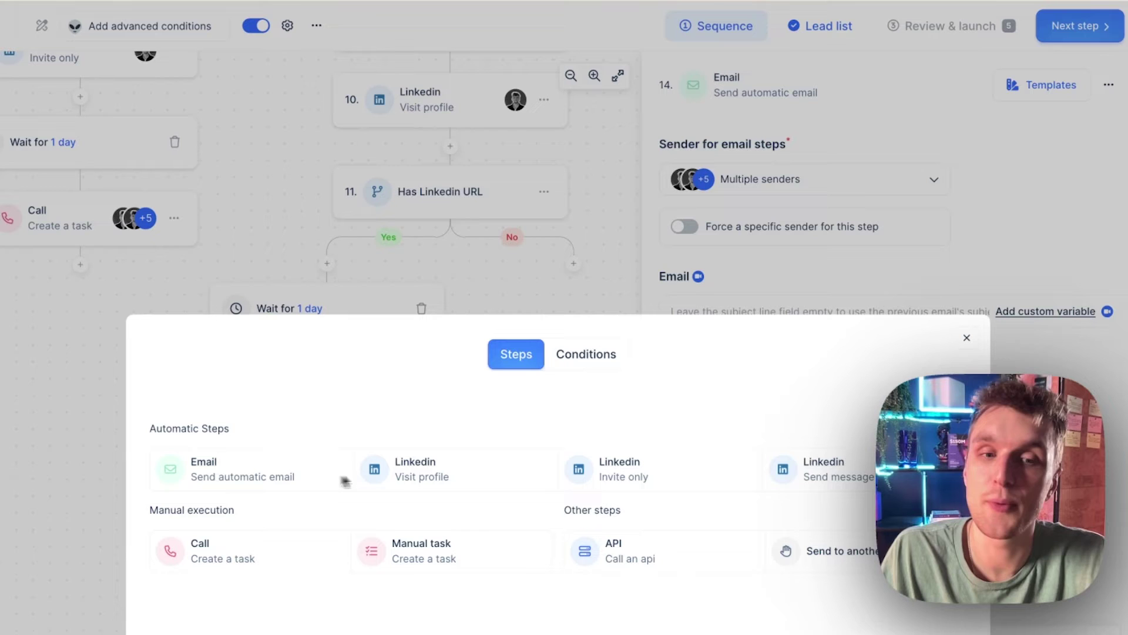
- Add a call task followed by an automatic email to the Has Linkedin URL No branch
{"action": "left_click", "coordinate": [292, 563]}
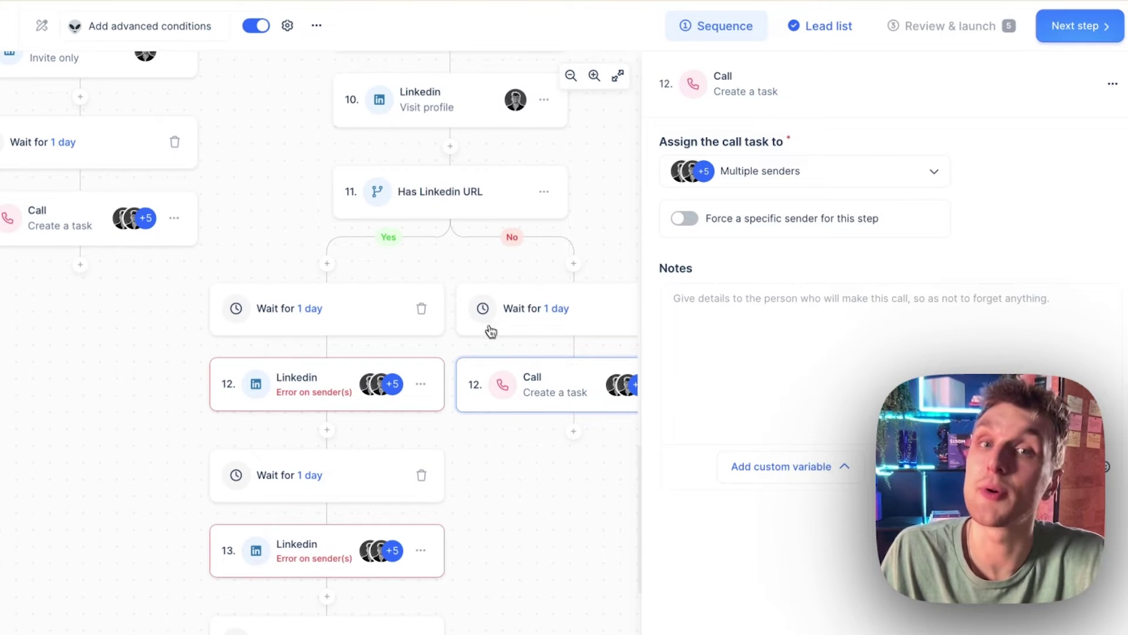
{"action": "left_click", "coordinate": [573, 430]}
{"action": "left_click", "coordinate": [315, 468]}
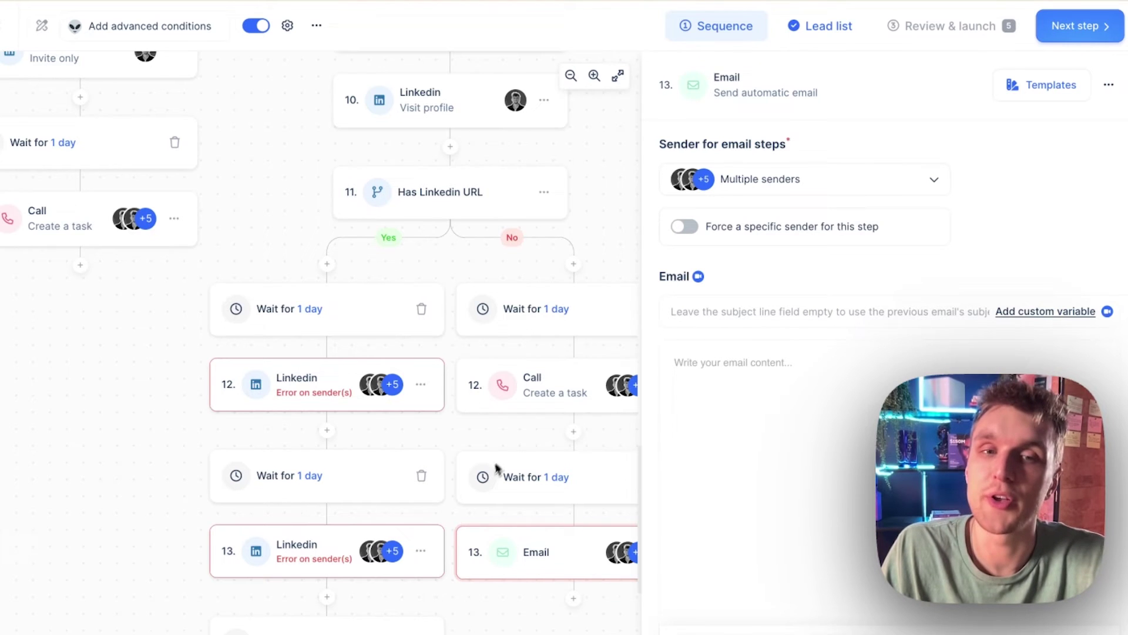
{"action": "scroll", "coordinate": [492, 472], "scroll_direction": "down", "scroll_amount": 2}
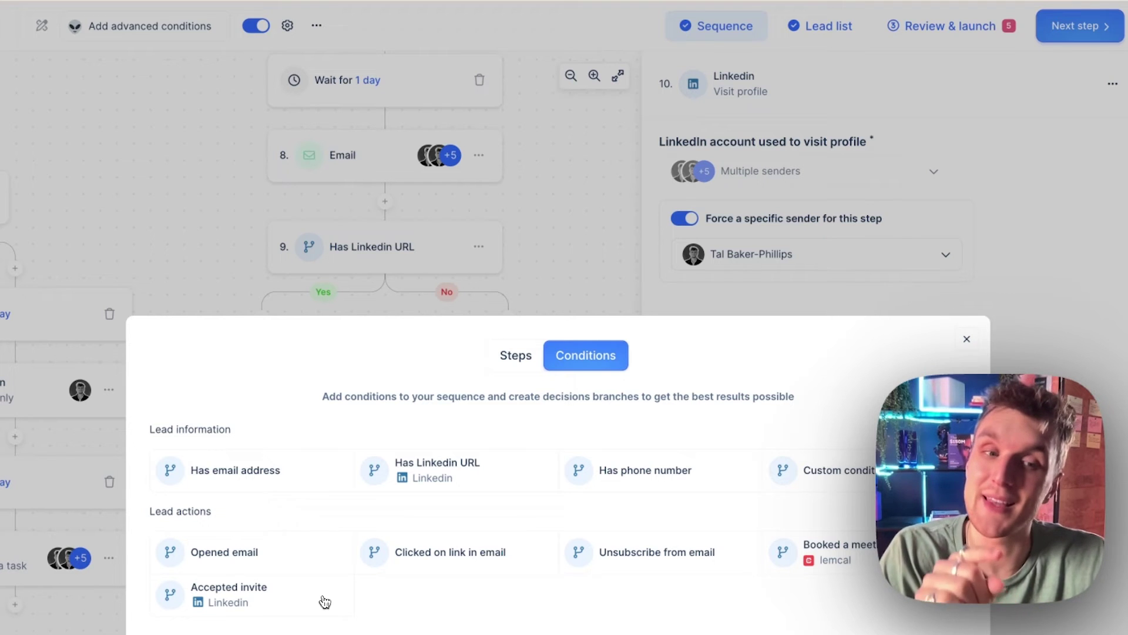
- Insert an Accepted invite within 1 day condition after the LinkedIn profile visit
{"action": "left_click", "coordinate": [324, 600]}
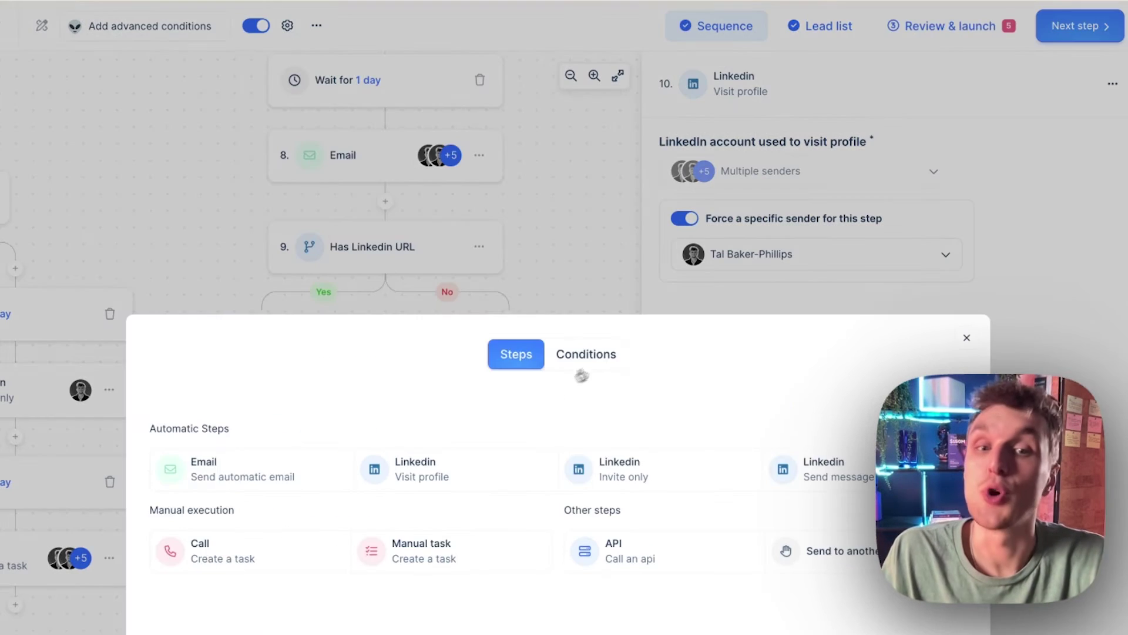
{"action": "left_click", "coordinate": [611, 355]}
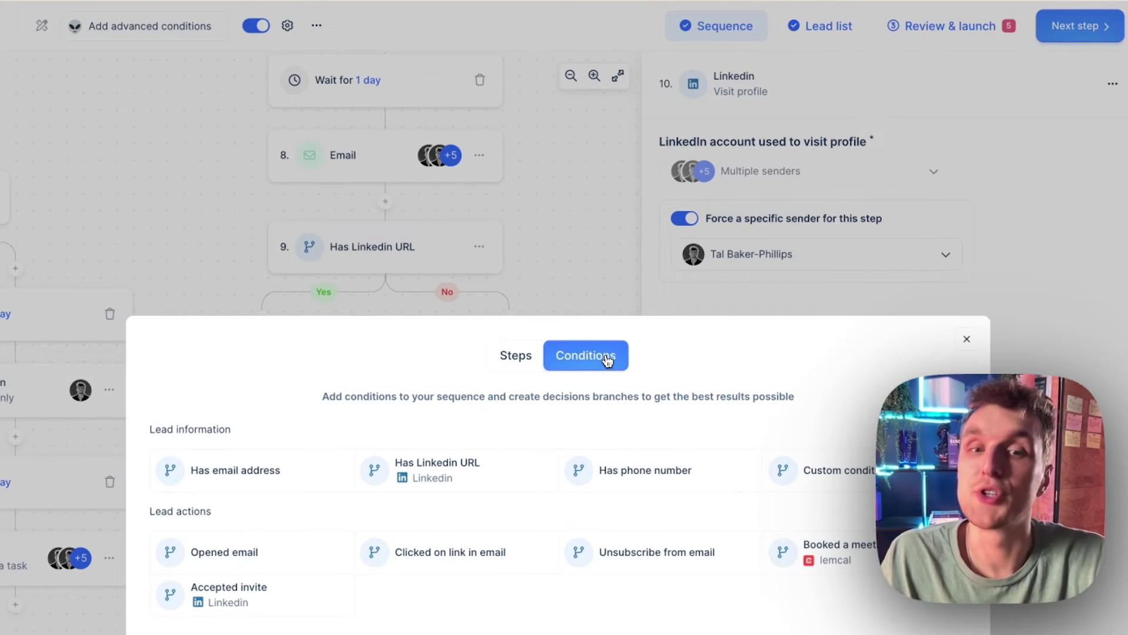
{"action": "left_click", "coordinate": [251, 599]}
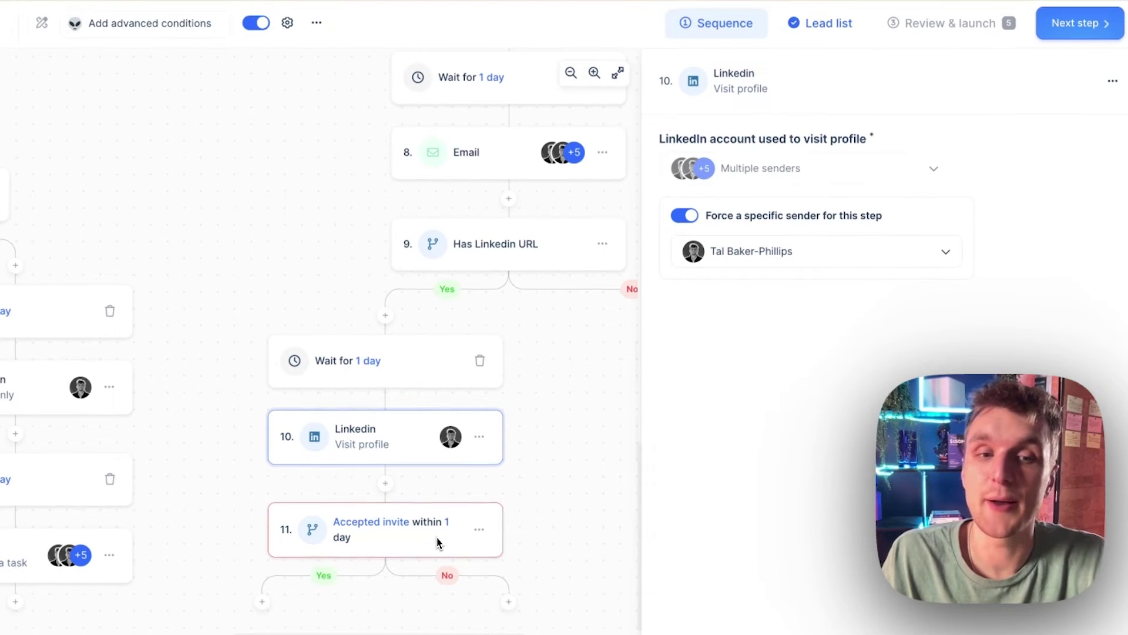
{"action": "left_click", "coordinate": [264, 609]}
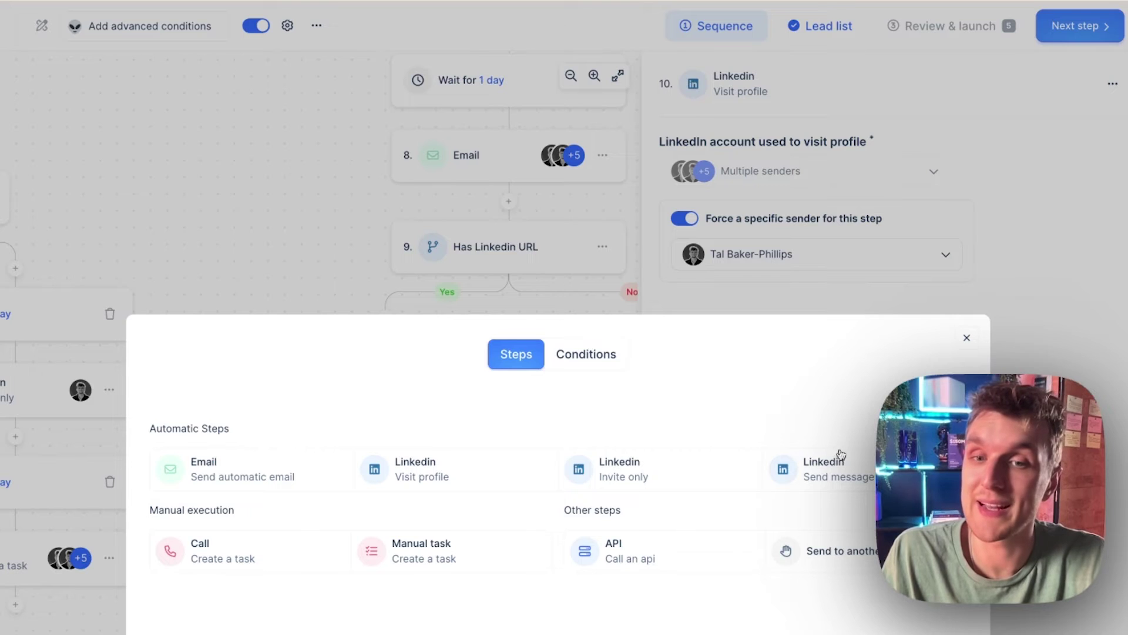
- Add a LinkedIn message step on the Yes branch reading 'thanks accepting, be great to chat'
{"action": "left_click", "coordinate": [823, 468]}
{"action": "left_click", "coordinate": [737, 363]}
{"action": "type", "text": "thanks for"}
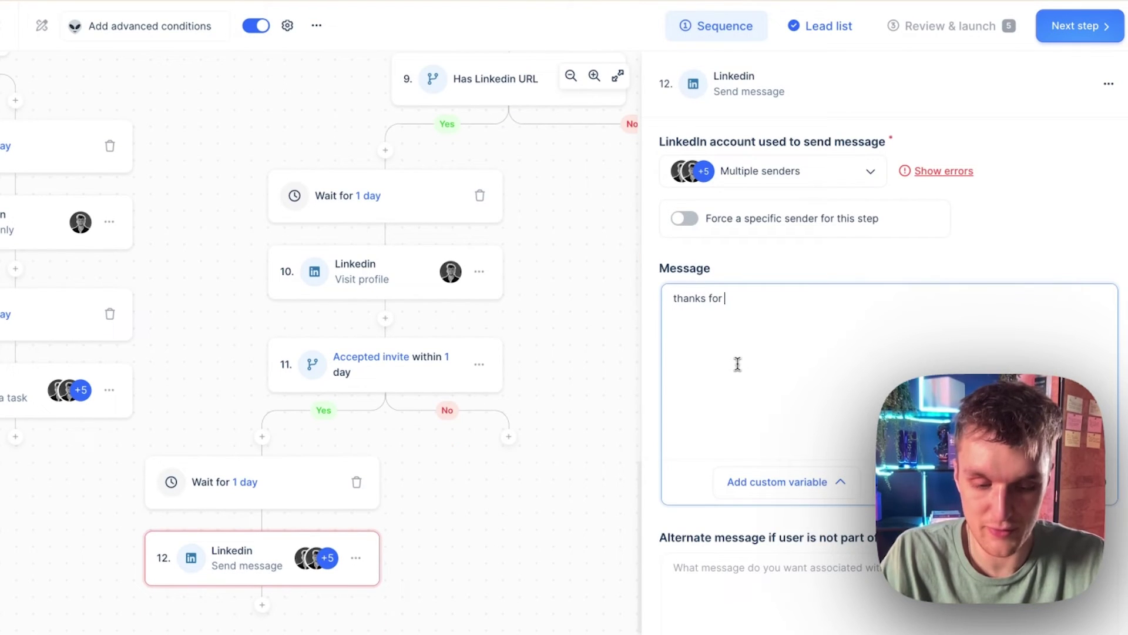
{"action": "type", "text": "accepting, be great t"}
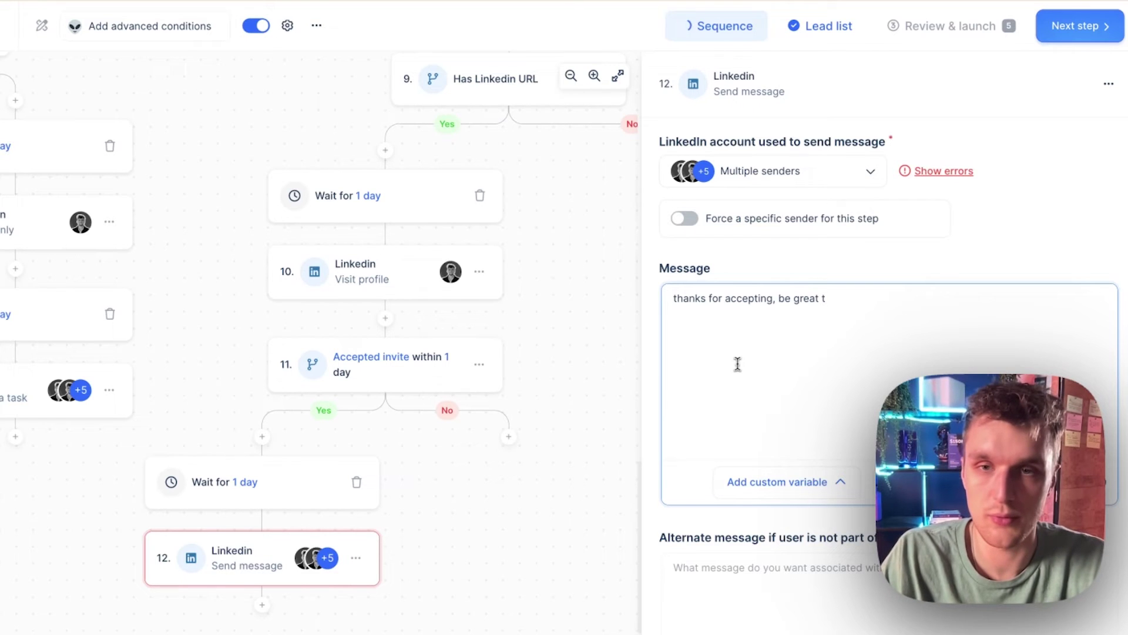
{"action": "type", "text": "o chat about xxxxx"}
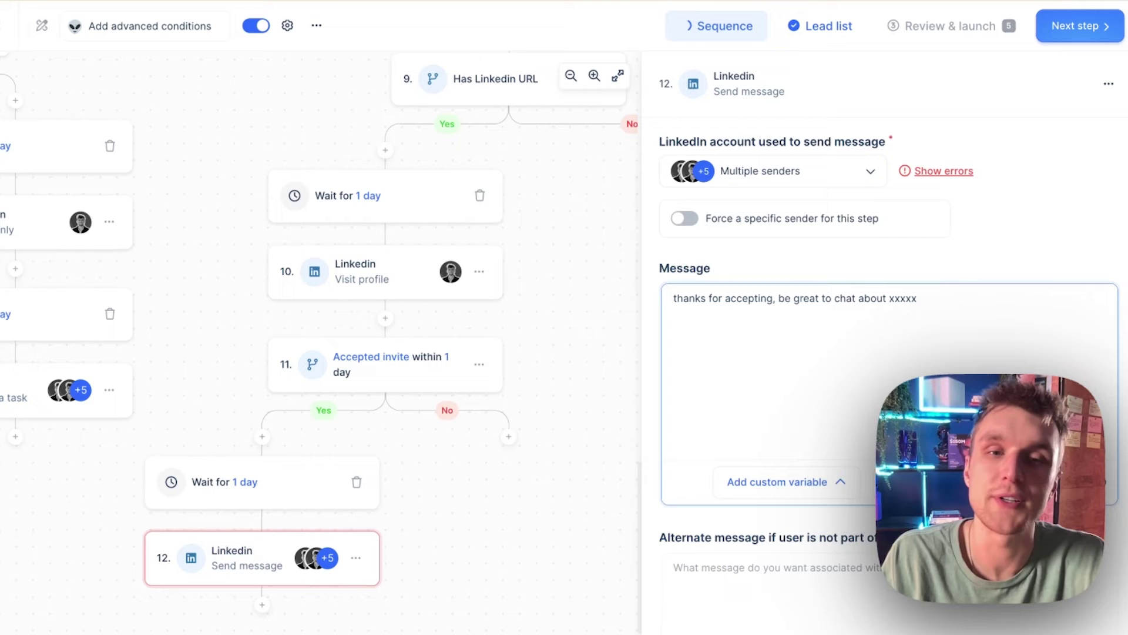
- Give the accepted-invite No branch an automatic email followed by a call task
{"action": "left_click", "coordinate": [509, 437]}
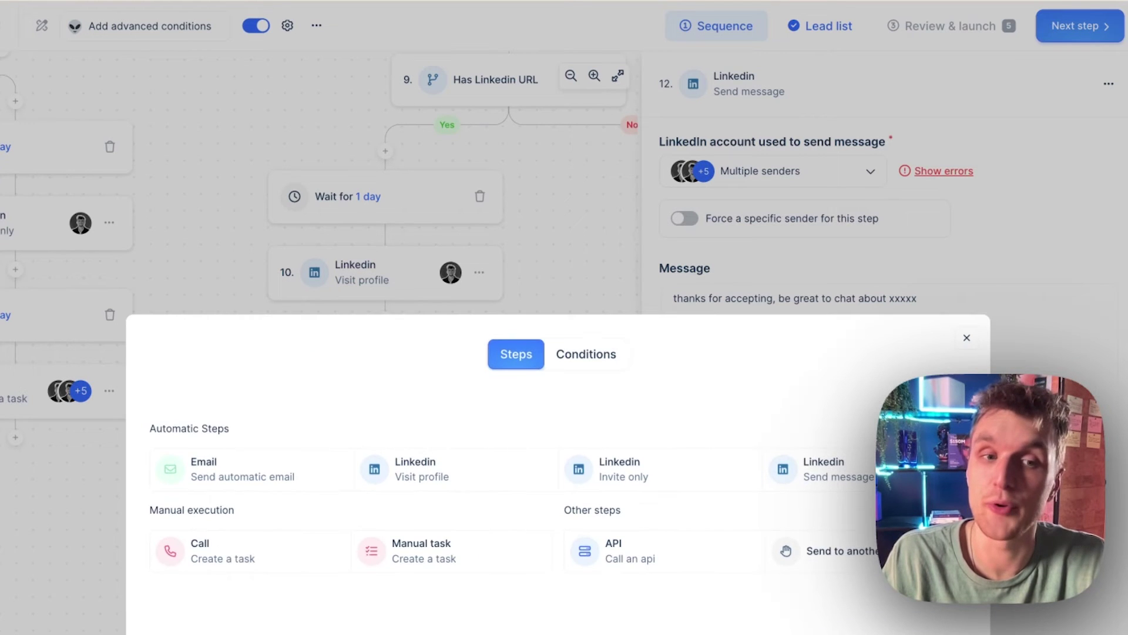
{"action": "left_click", "coordinate": [297, 476]}
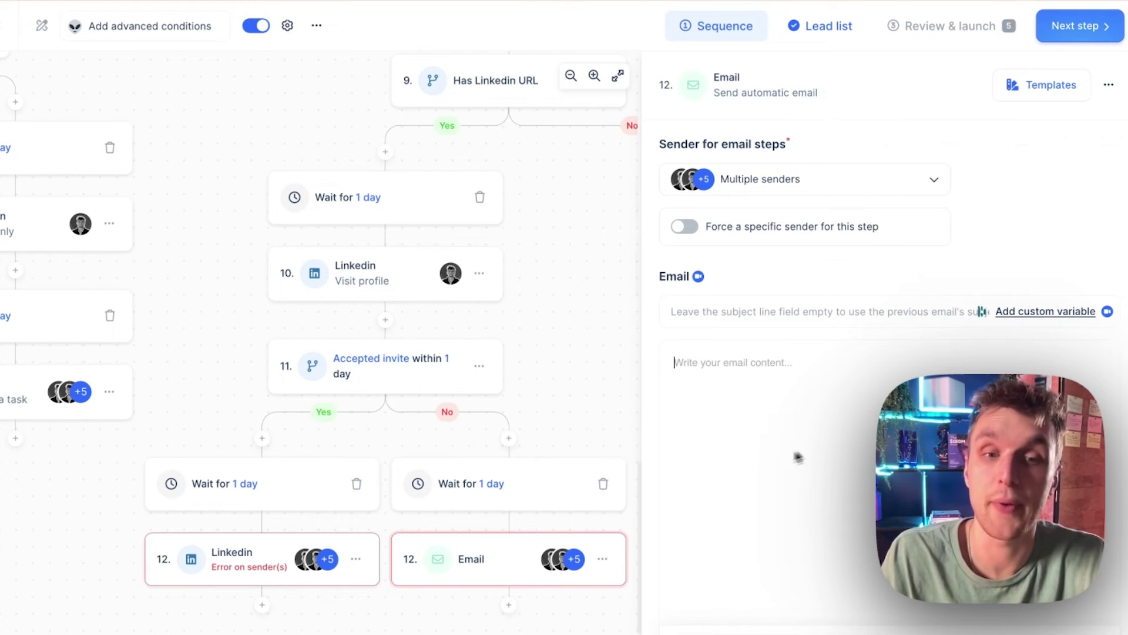
{"action": "left_click", "coordinate": [511, 442]}
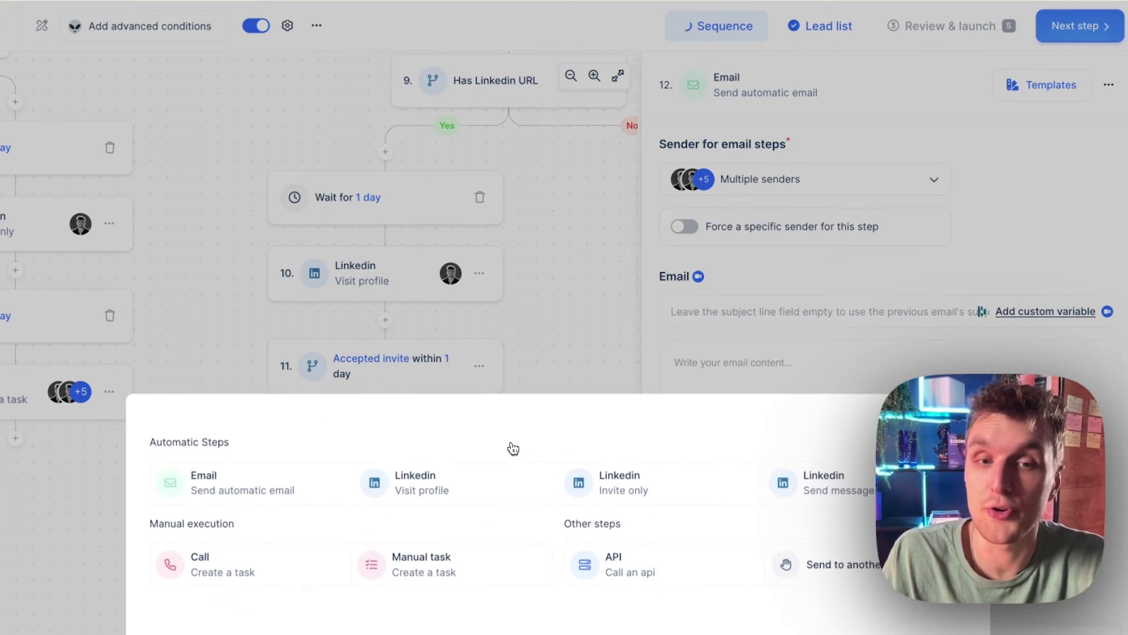
{"action": "left_click", "coordinate": [291, 547]}
{"action": "scroll", "coordinate": [468, 479], "scroll_direction": "down", "scroll_amount": 3}
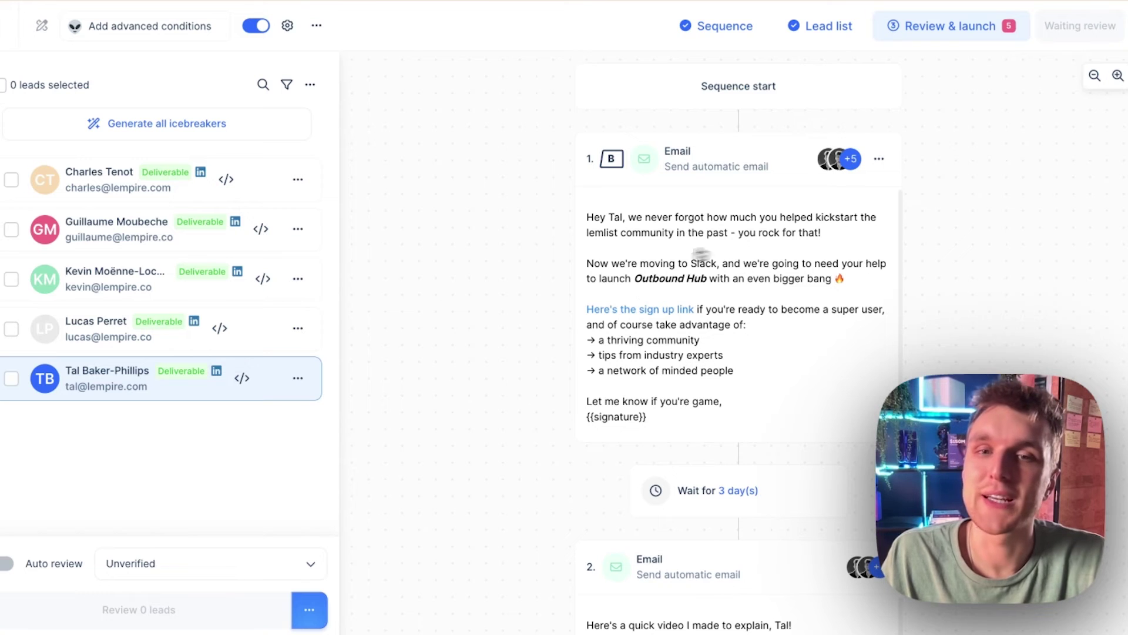
- Scroll through the Review & launch preview of the whole branching sequence
{"action": "scroll", "coordinate": [702, 376], "scroll_direction": "down", "scroll_amount": 5}
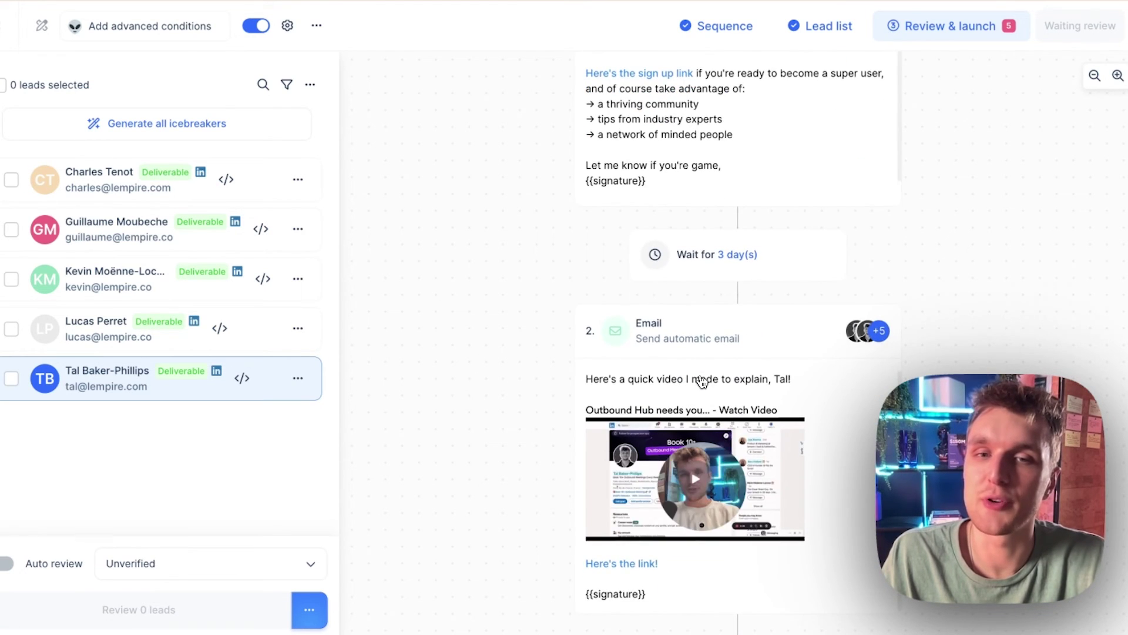
{"action": "scroll", "coordinate": [702, 381], "scroll_direction": "down", "scroll_amount": 12}
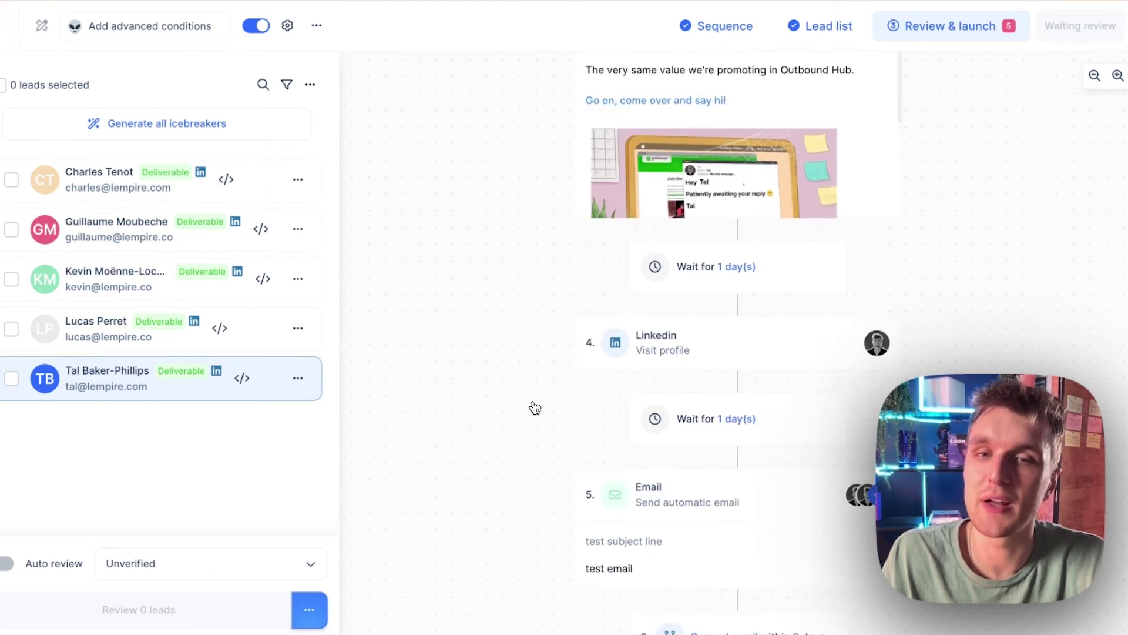
{"action": "scroll", "coordinate": [535, 407], "scroll_direction": "down", "scroll_amount": 8}
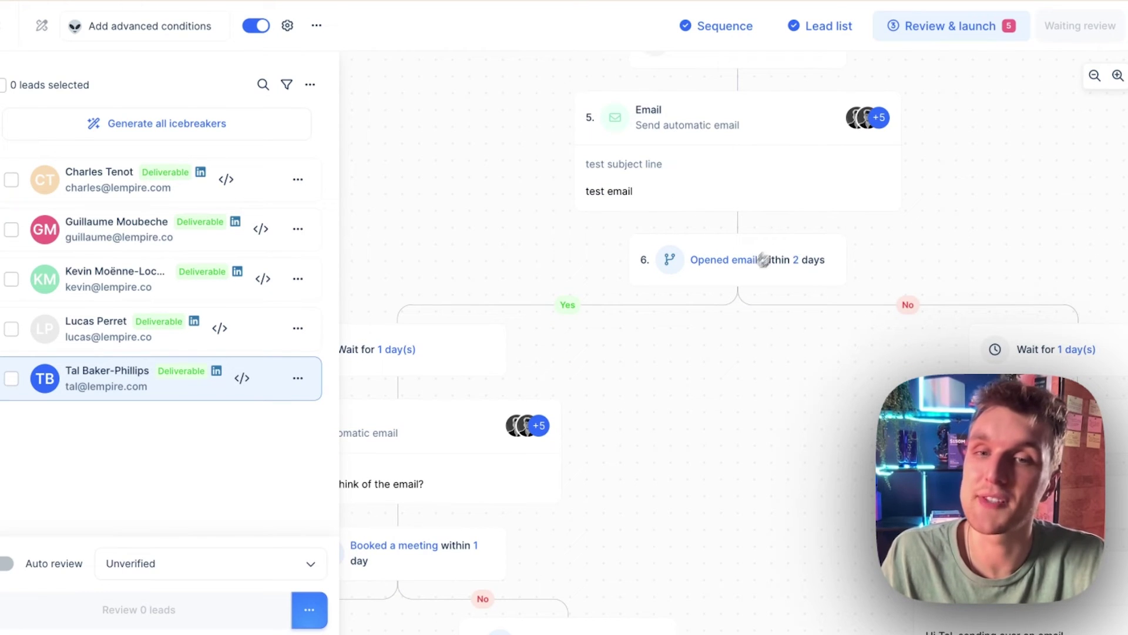
{"action": "scroll", "coordinate": [780, 319], "scroll_direction": "right", "scroll_amount": 1}
{"action": "scroll", "coordinate": [780, 319], "scroll_direction": "left", "scroll_amount": 3}
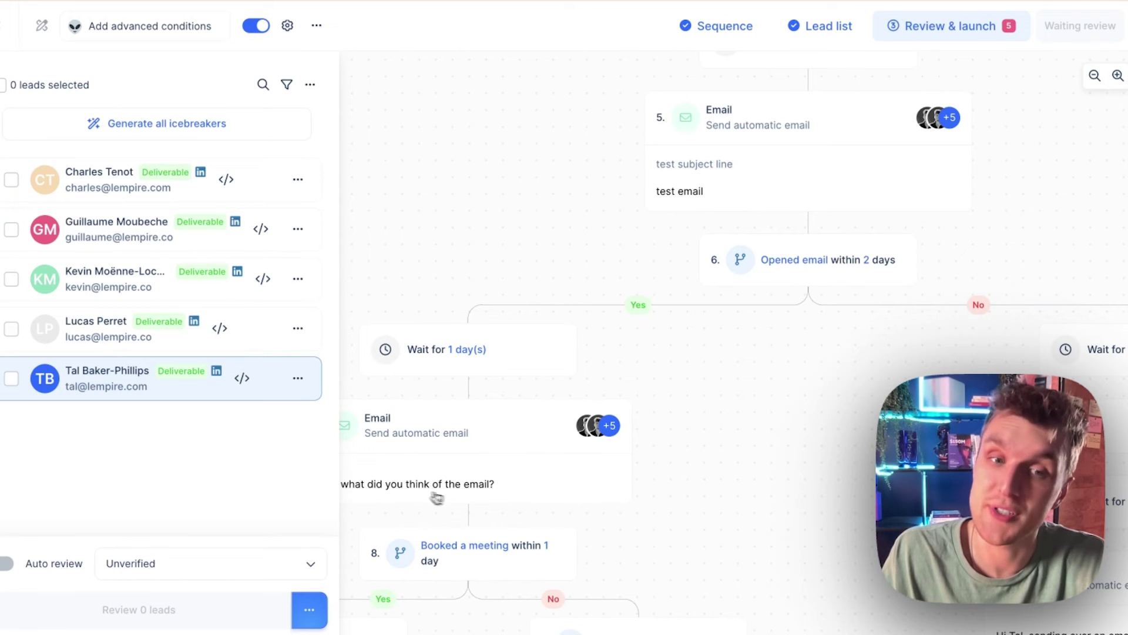
{"action": "scroll", "coordinate": [809, 357], "scroll_direction": "right", "scroll_amount": 8}
{"action": "scroll", "coordinate": [809, 358], "scroll_direction": "down", "scroll_amount": 10}
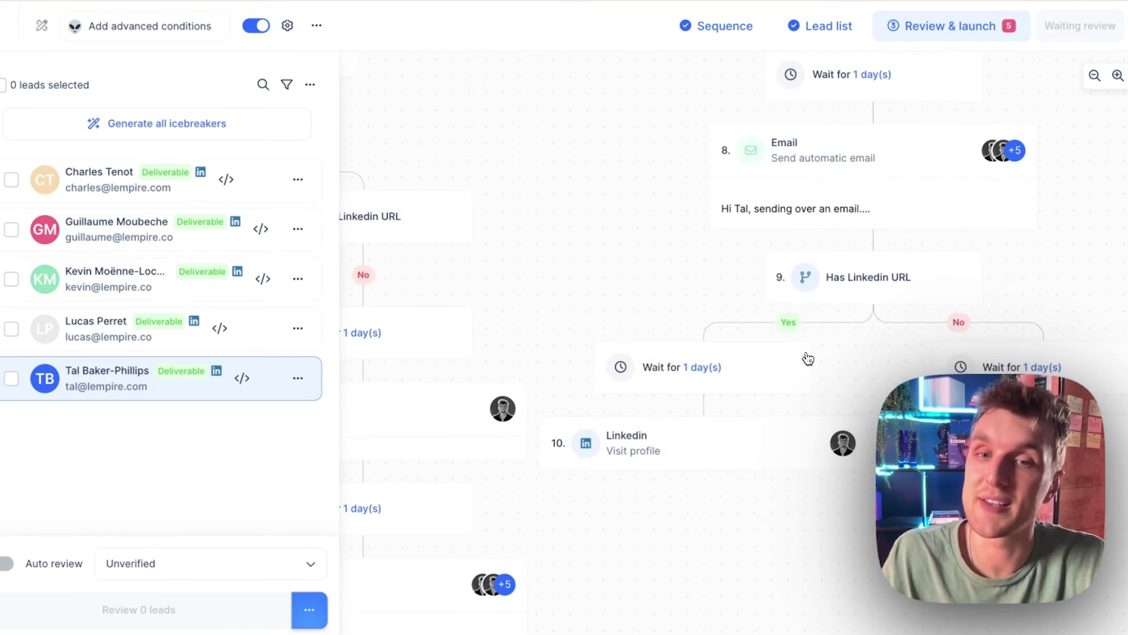
{"action": "scroll", "coordinate": [808, 357], "scroll_direction": "up", "scroll_amount": 15}
{"action": "scroll", "coordinate": [809, 359], "scroll_direction": "down", "scroll_amount": 7}
{"action": "scroll", "coordinate": [809, 359], "scroll_direction": "left", "scroll_amount": 7}
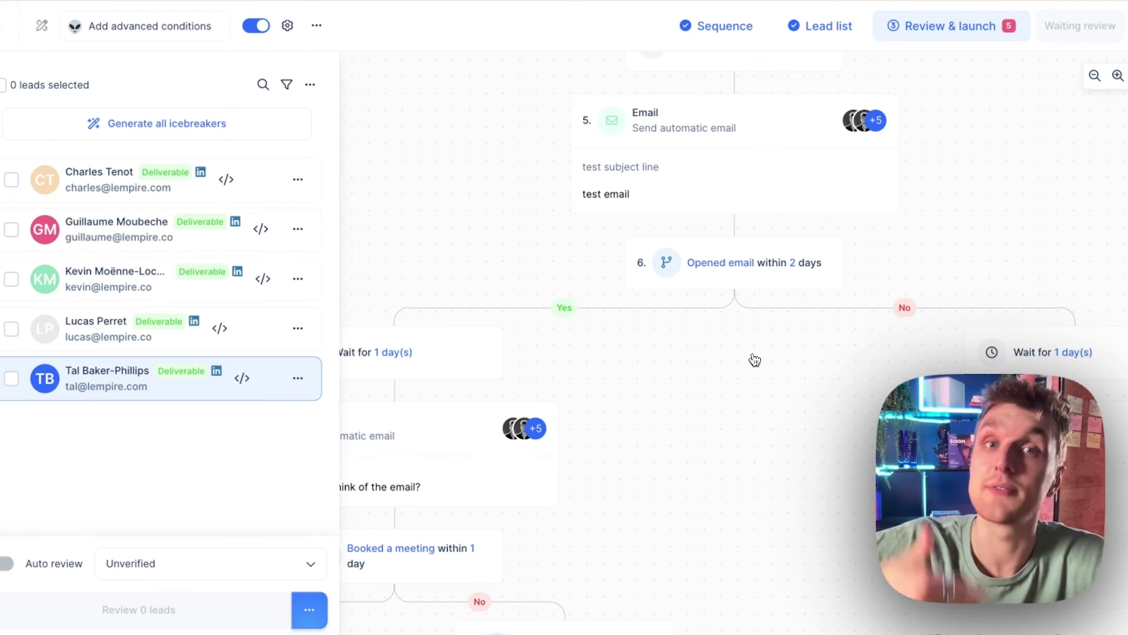
{"action": "scroll", "coordinate": [755, 360], "scroll_direction": "right", "scroll_amount": 3}
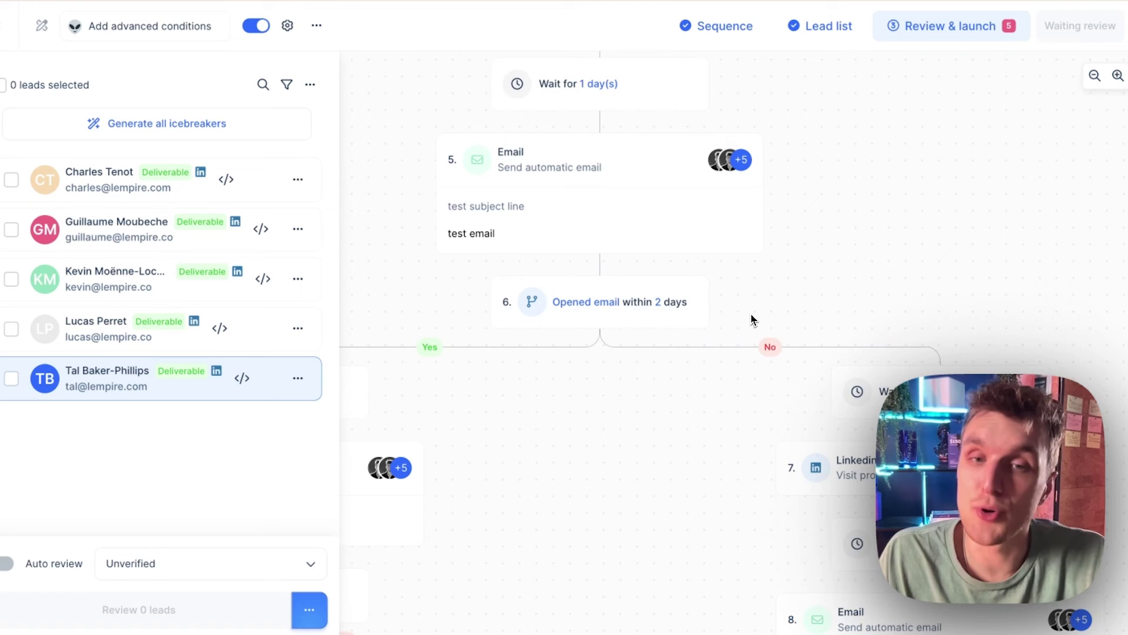
{"action": "scroll", "coordinate": [751, 320], "scroll_direction": "down", "scroll_amount": 5}
{"action": "scroll", "coordinate": [796, 456], "scroll_direction": "down", "scroll_amount": 2}
{"action": "scroll", "coordinate": [796, 456], "scroll_direction": "left", "scroll_amount": 5}
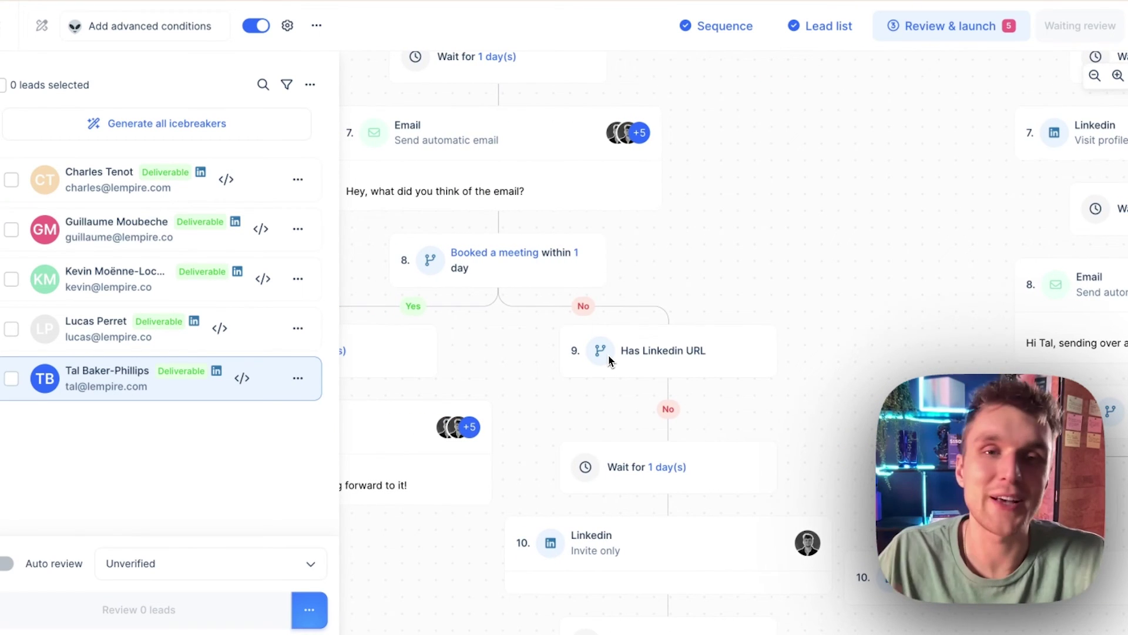
{"action": "scroll", "coordinate": [609, 357], "scroll_direction": "up", "scroll_amount": 3}
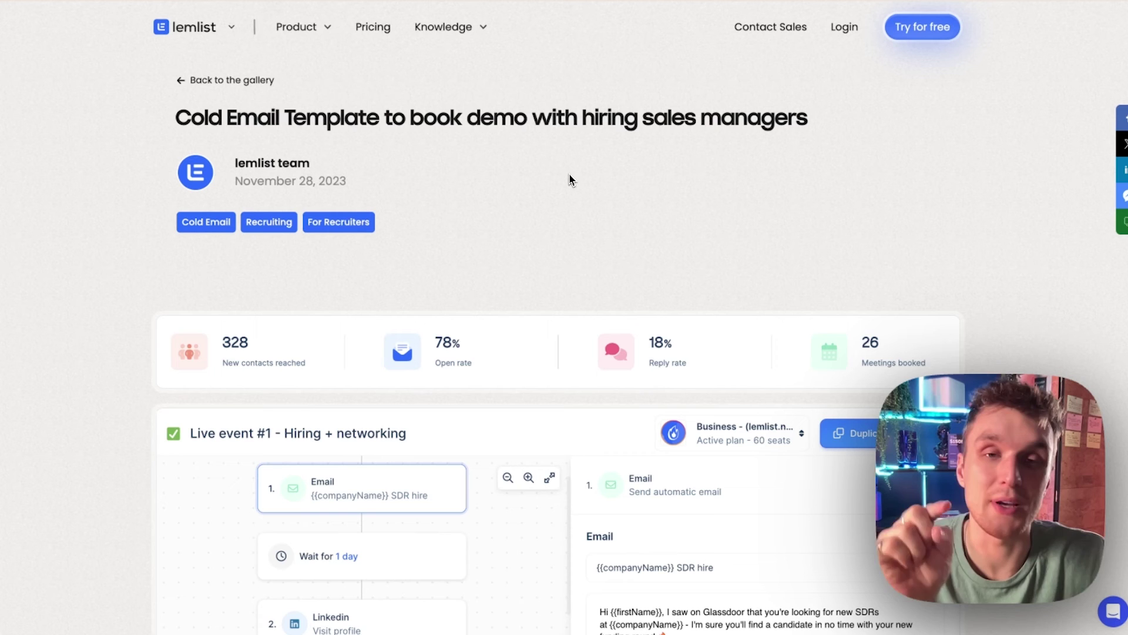
- Scroll down the Live event #1 - Hiring + networking template and zoom out its flow canvas
{"action": "scroll", "coordinate": [576, 212], "scroll_direction": "down", "scroll_amount": 3}
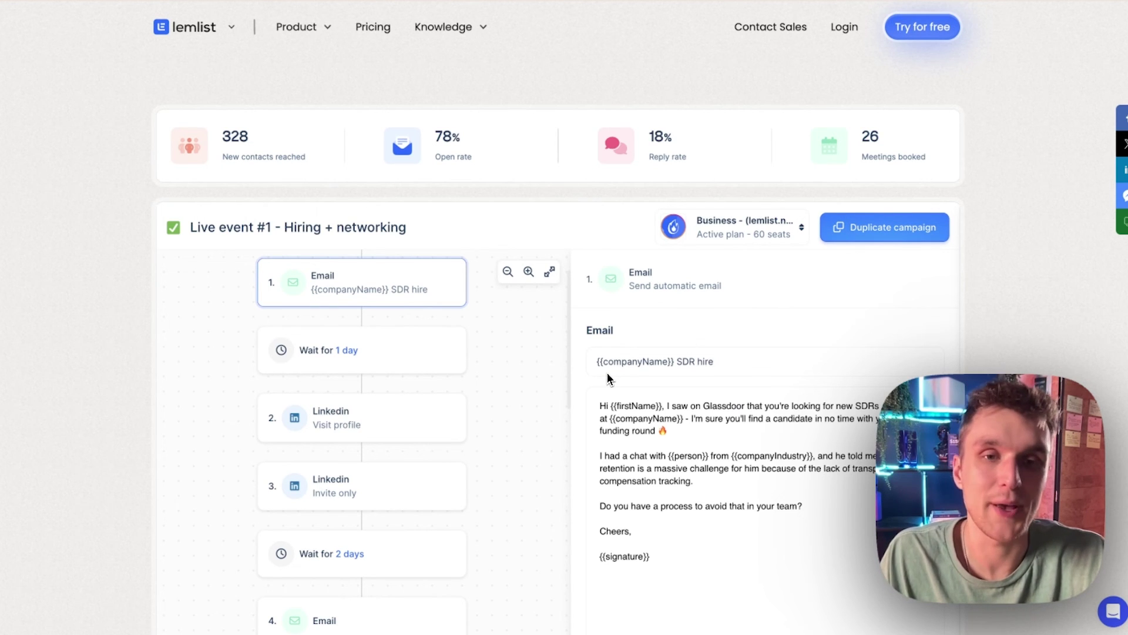
{"action": "scroll", "coordinate": [608, 373], "scroll_direction": "down", "scroll_amount": 2}
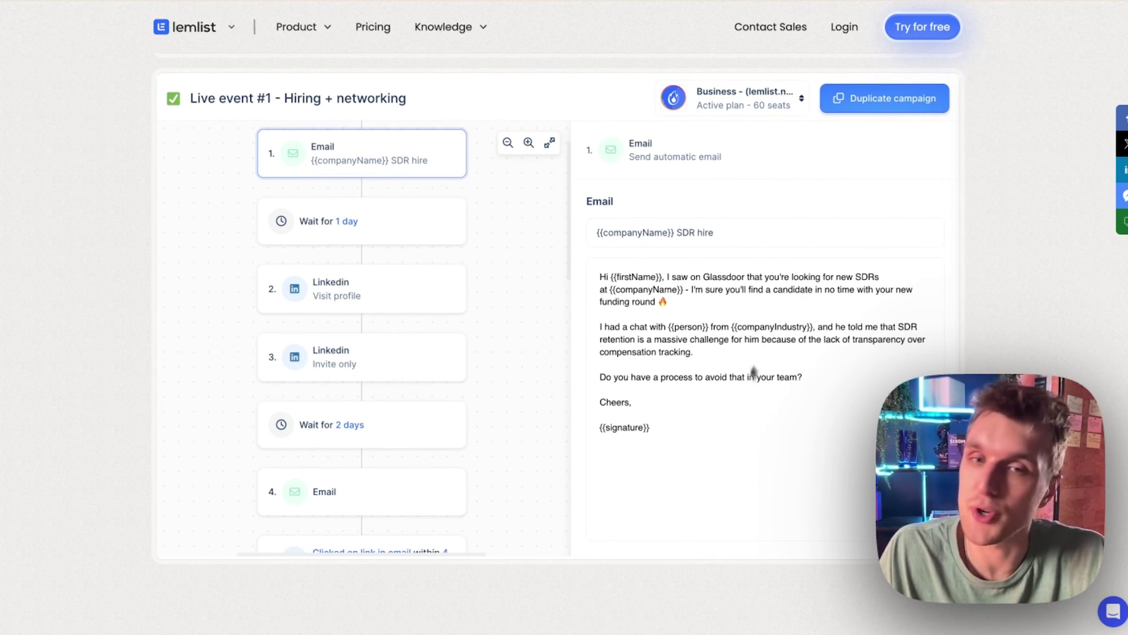
{"action": "scroll", "coordinate": [405, 298], "scroll_direction": "down", "scroll_amount": 5}
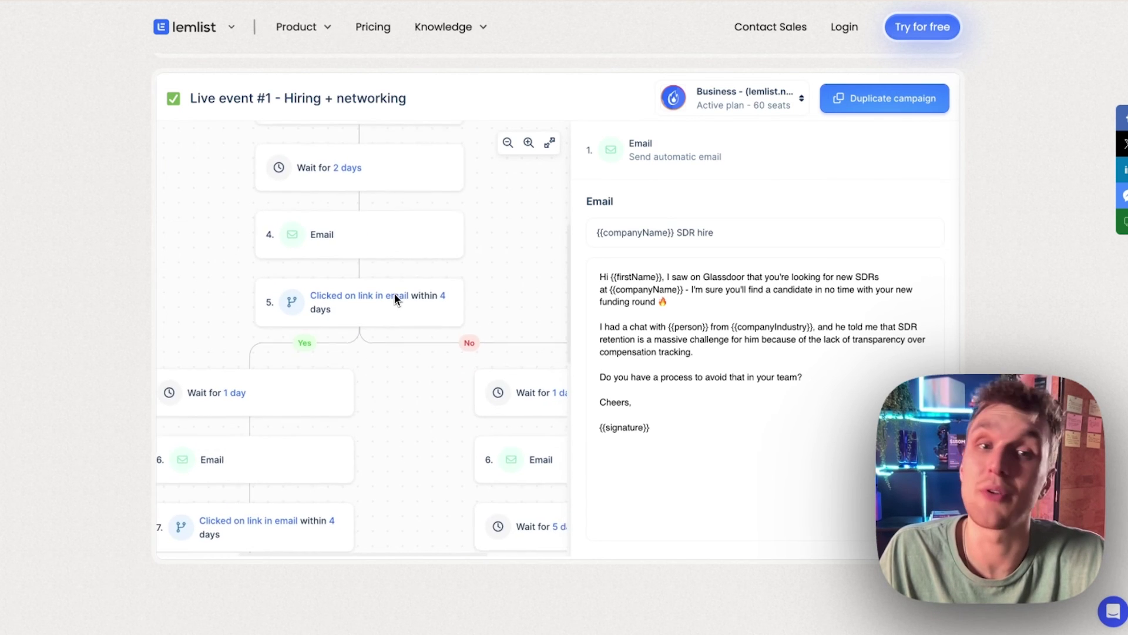
{"action": "scroll", "coordinate": [394, 294], "scroll_direction": "up", "scroll_amount": 2}
{"action": "scroll", "coordinate": [400, 264], "scroll_direction": "down", "scroll_amount": 3}
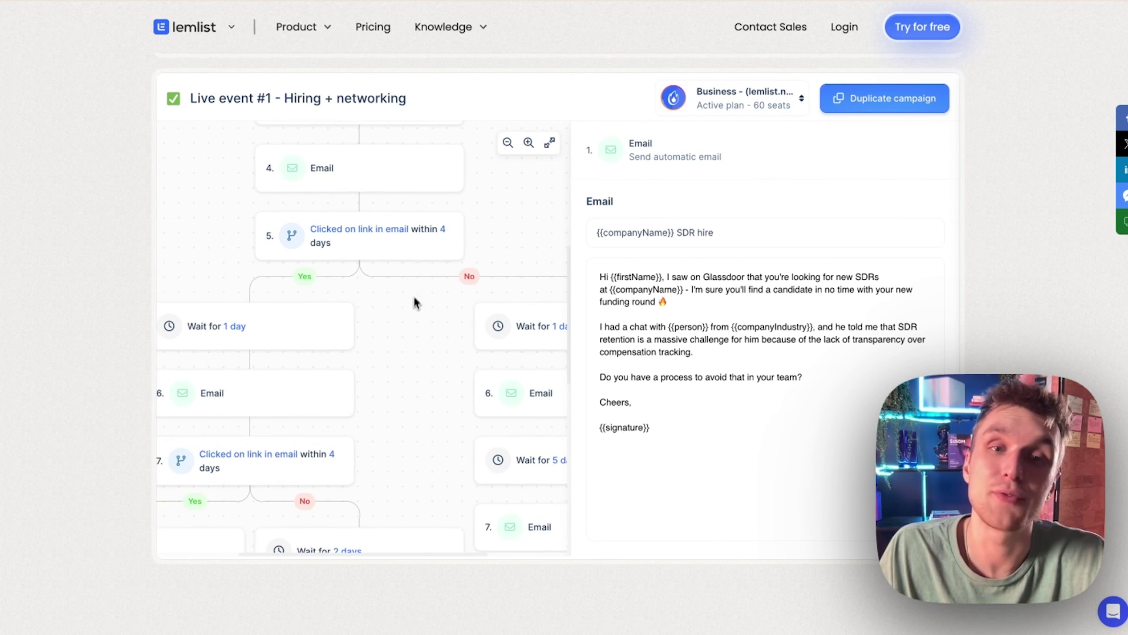
{"action": "left_click", "coordinate": [508, 145]}
{"action": "scroll", "coordinate": [407, 277], "scroll_direction": "down", "scroll_amount": 5}
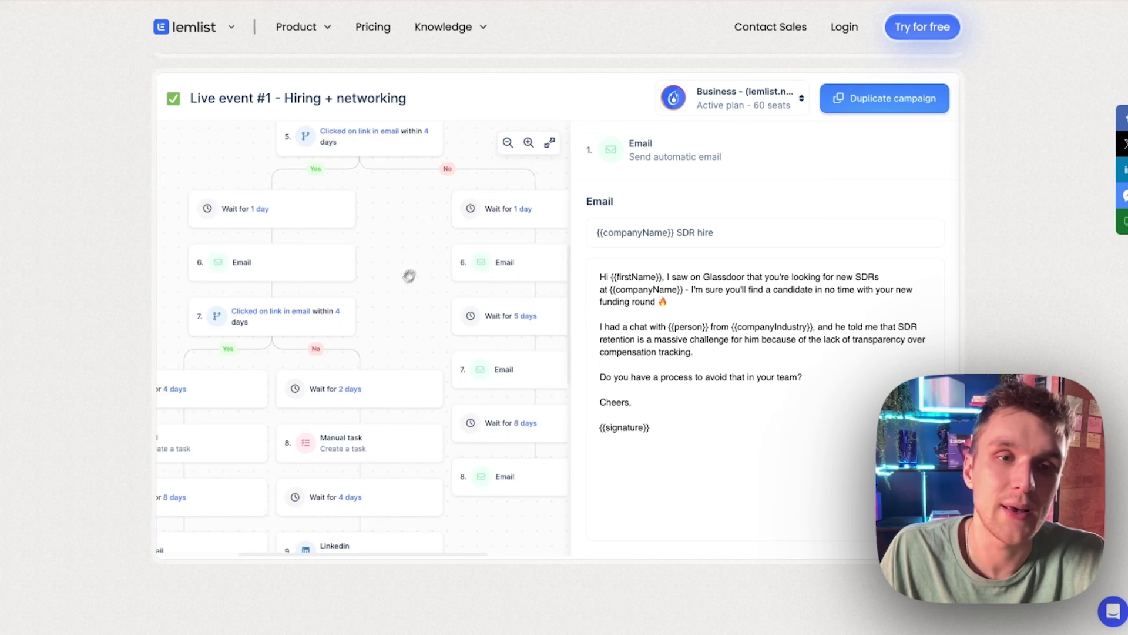
{"action": "scroll", "coordinate": [312, 177], "scroll_direction": "right", "scroll_amount": 3}
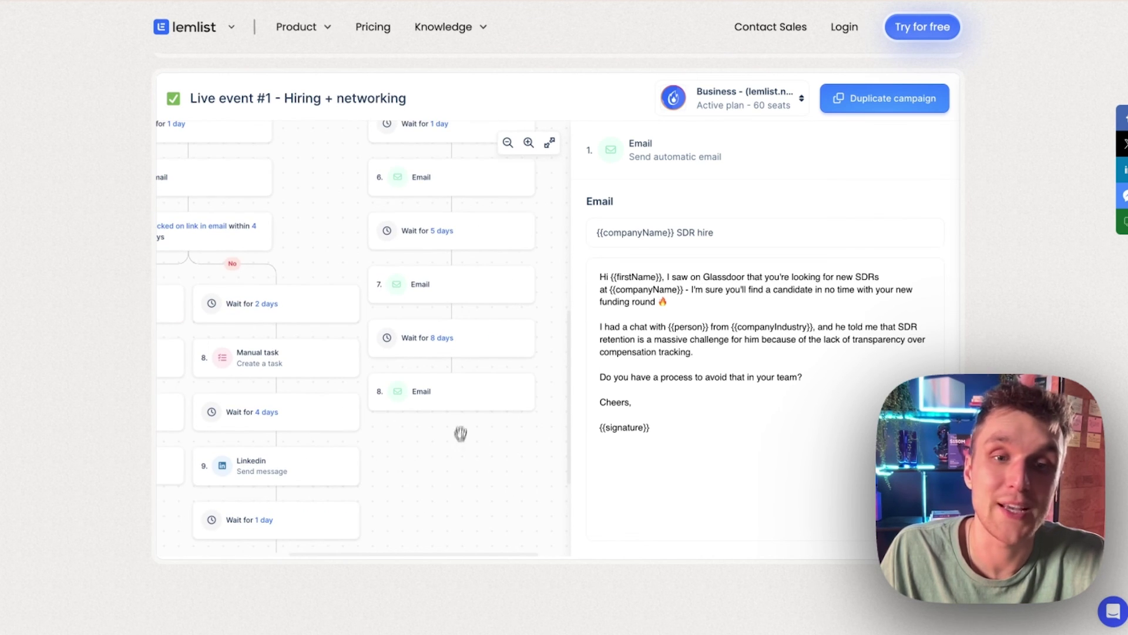
- Preview the step 8, 7 and 6 emails, ending on 'Would this be helpful {{firstName}}?'
{"action": "left_click", "coordinate": [464, 402]}
{"action": "left_click", "coordinate": [425, 301]}
{"action": "scroll", "coordinate": [423, 298], "scroll_direction": "up", "scroll_amount": 2}
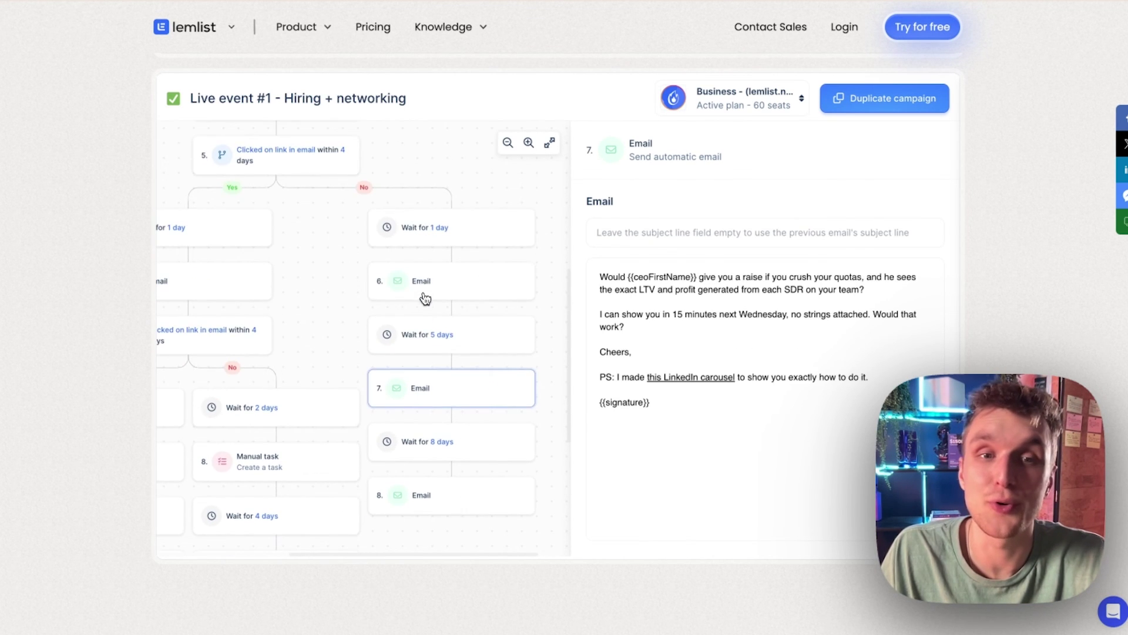
{"action": "left_click", "coordinate": [396, 282]}
{"action": "scroll", "coordinate": [353, 261], "scroll_direction": "up", "scroll_amount": 5}
{"action": "scroll", "coordinate": [192, 251], "scroll_direction": "up", "scroll_amount": 6}
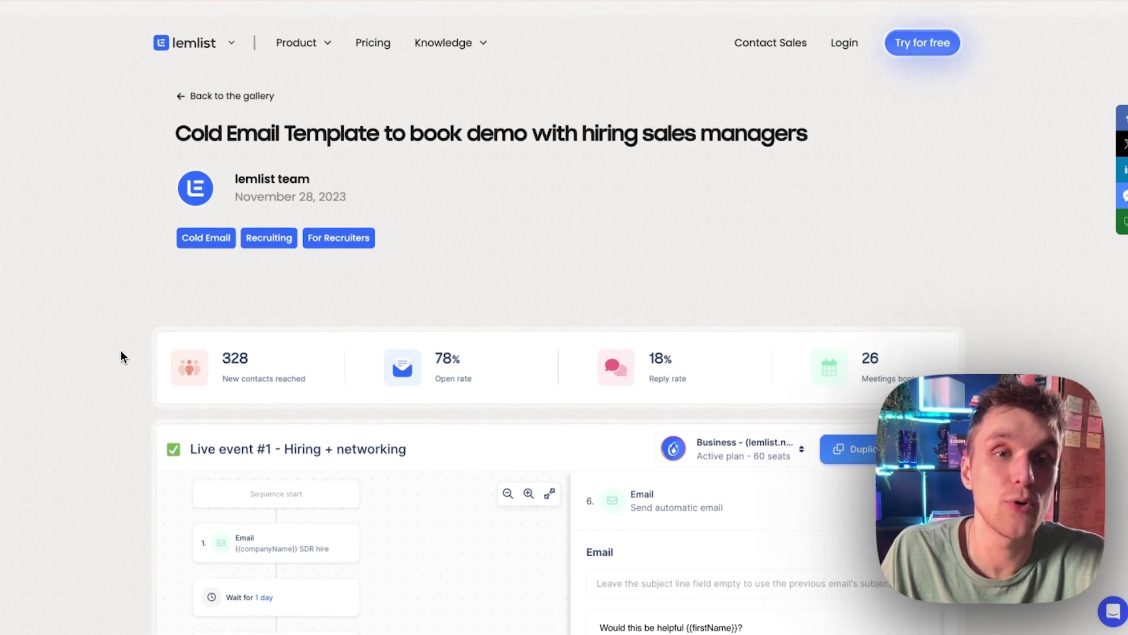
{"action": "triple_click", "coordinate": [263, 115]}
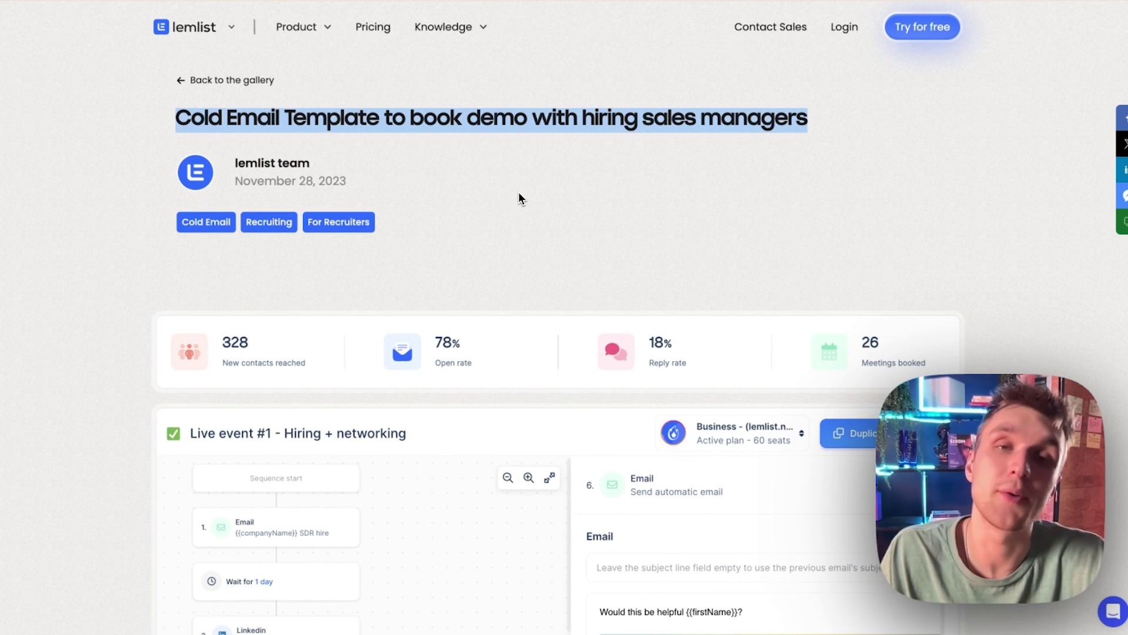
{"action": "left_click", "coordinate": [600, 115]}
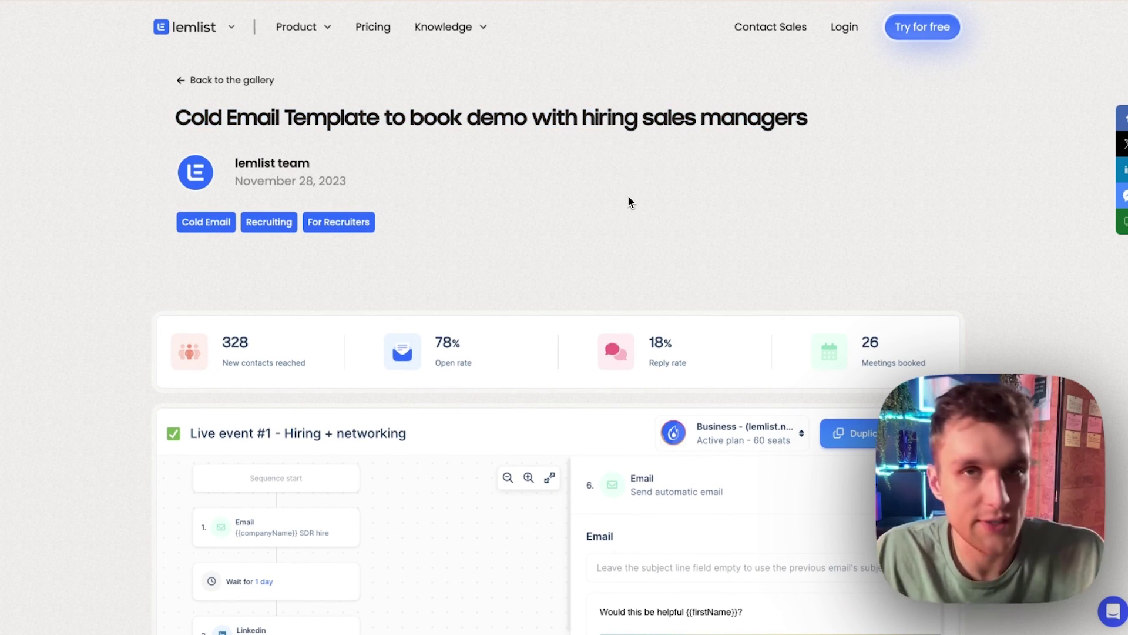